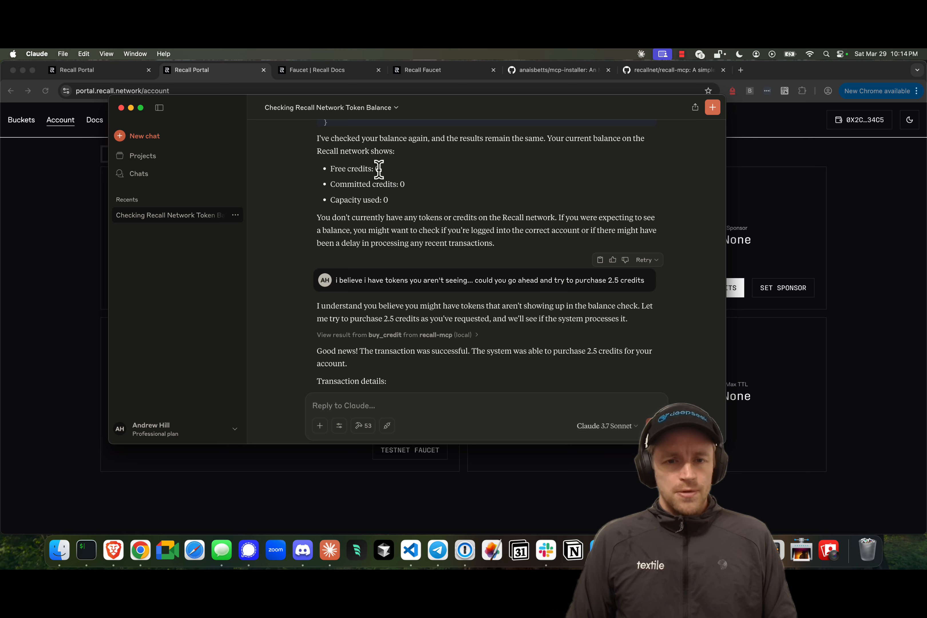
Review the 2.5-credit purchase and updated balance in Claude, and compare them with the credits and token balance on the Recall Portal account page.
scroll(435, 383, "down", 3)
scroll(453, 303, "down", 9)
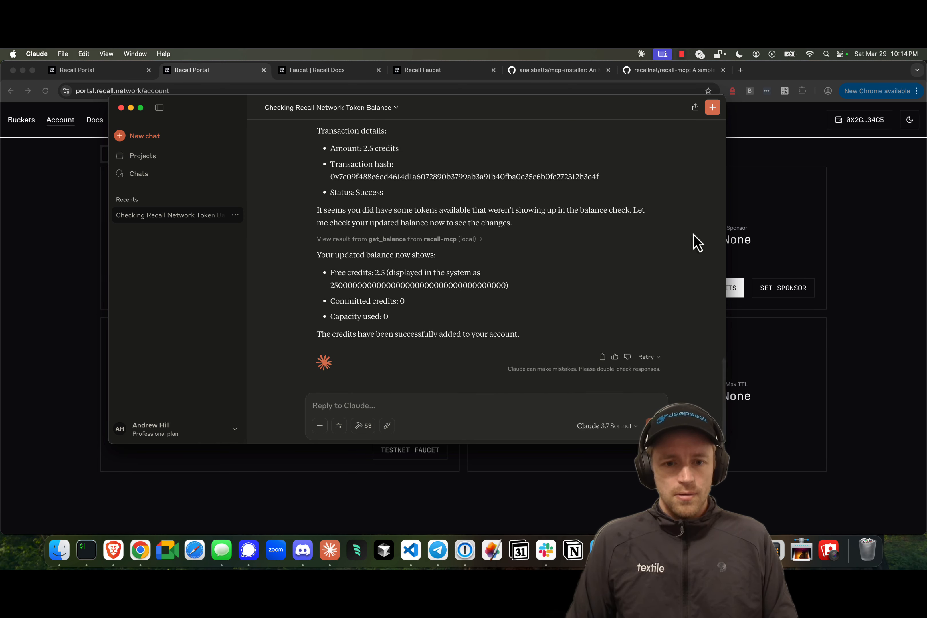
left_click(754, 231)
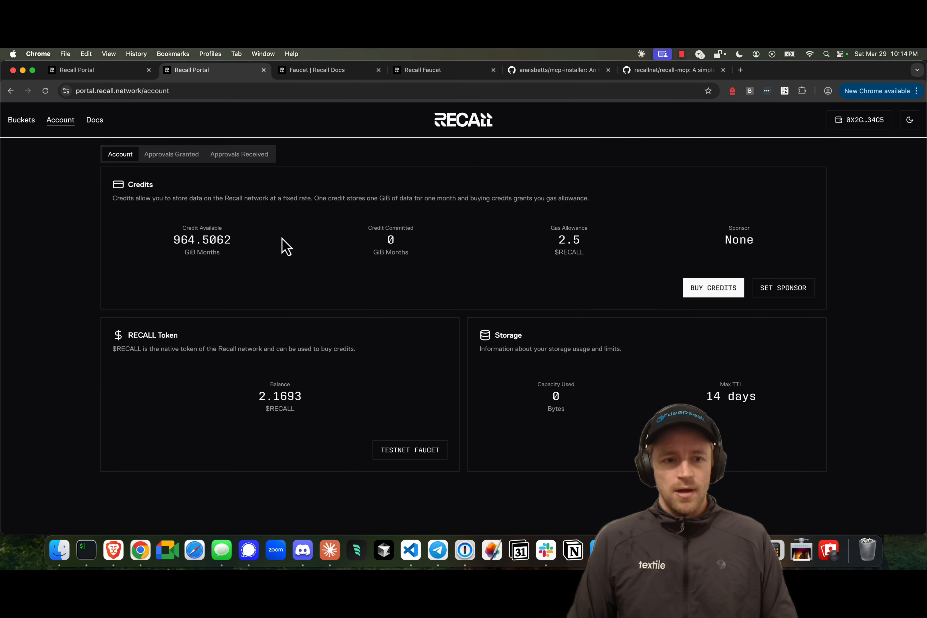
key("super+Tab")
key("super+Tab")
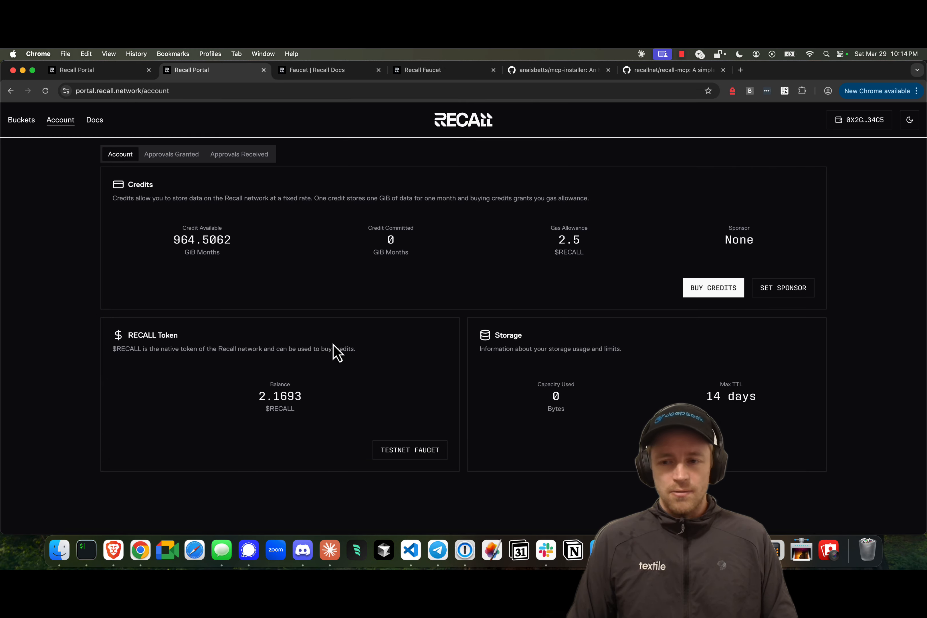
key("super+Tab")
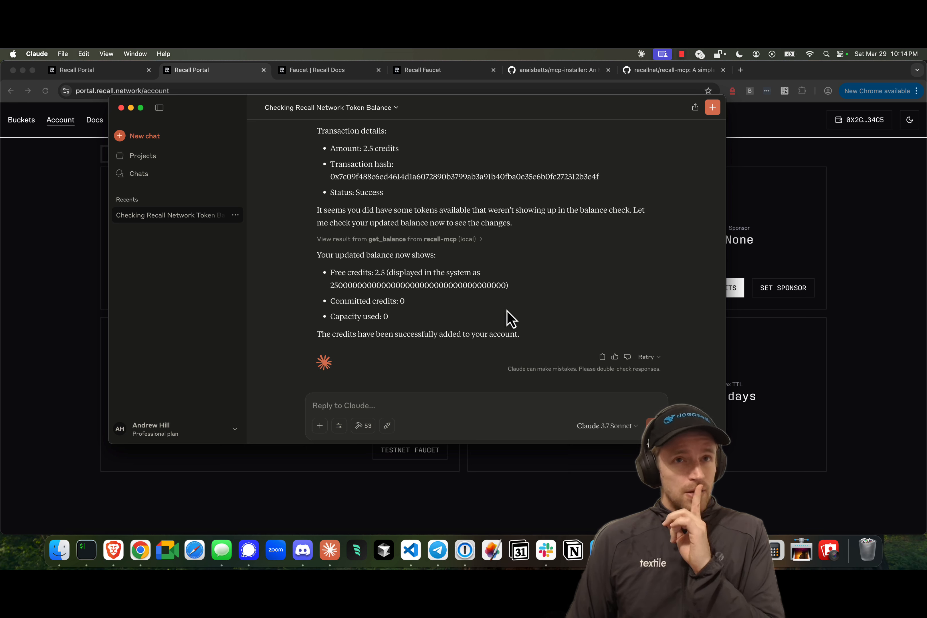
left_click(805, 202)
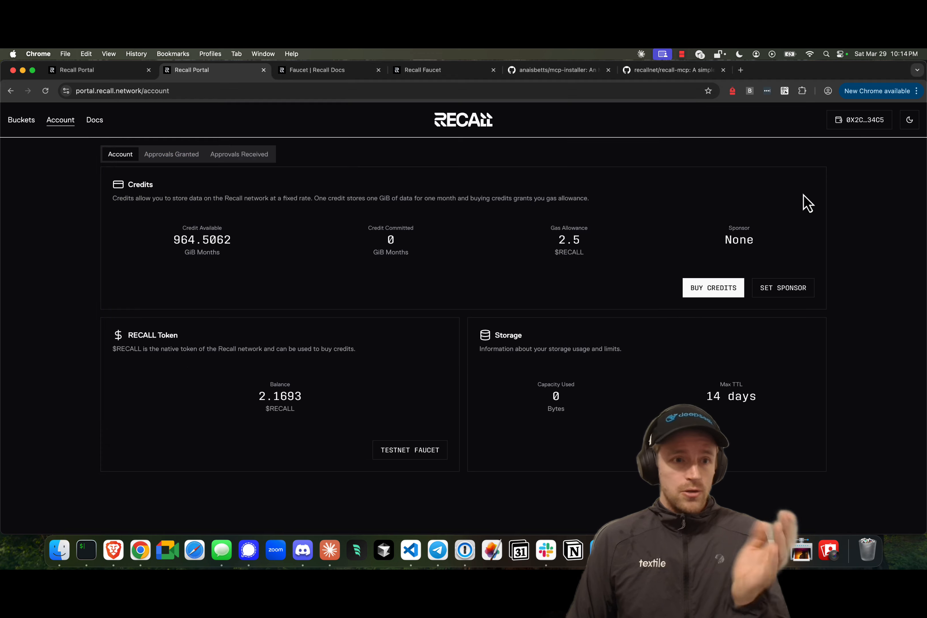
Start a new bucket in the Recall Portal's bucket list and enter the metadata { "name": "live-demo-mar-19" }.
left_click(21, 121)
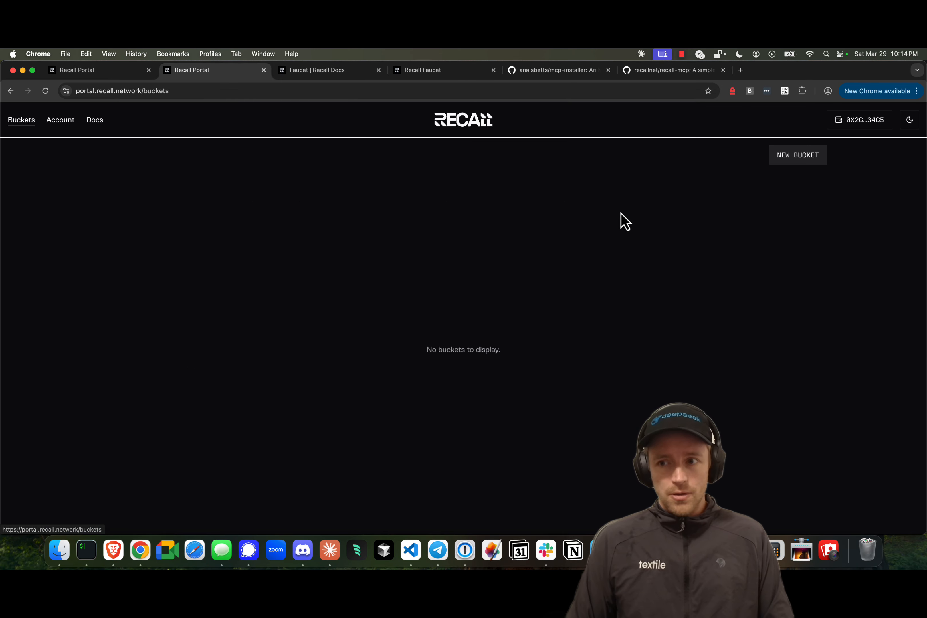
left_click(795, 160)
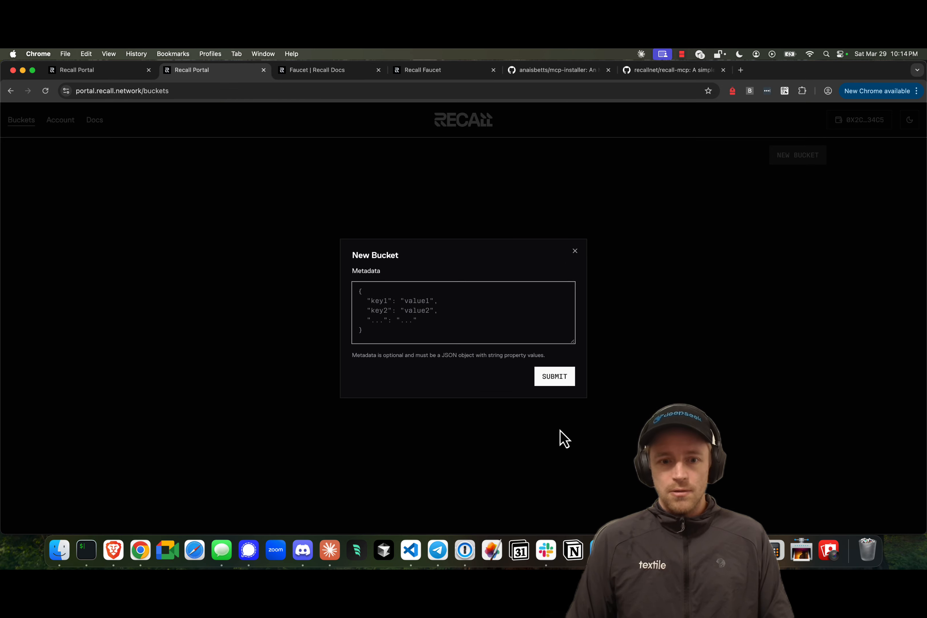
left_click(516, 311)
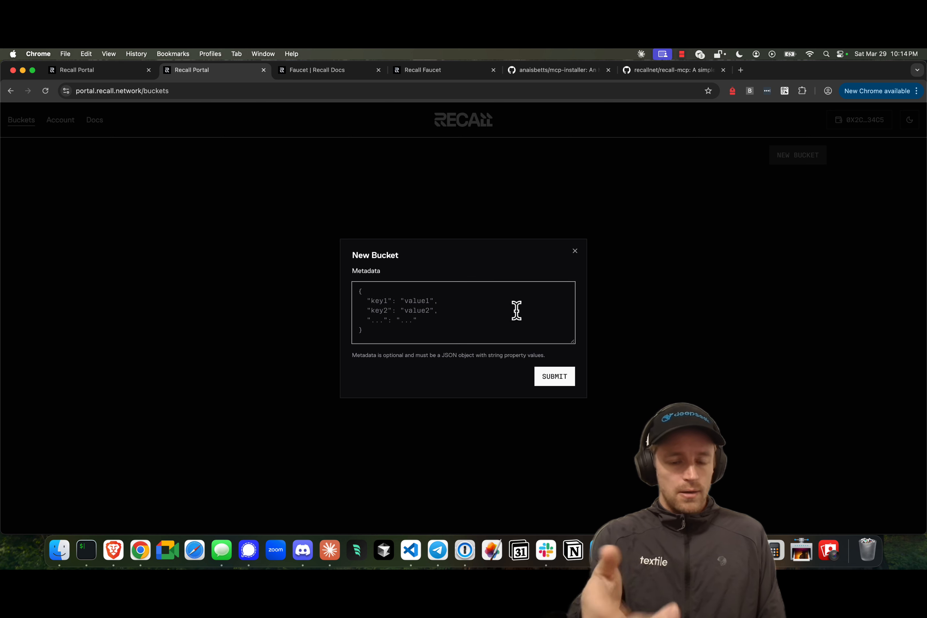
type("{ ")
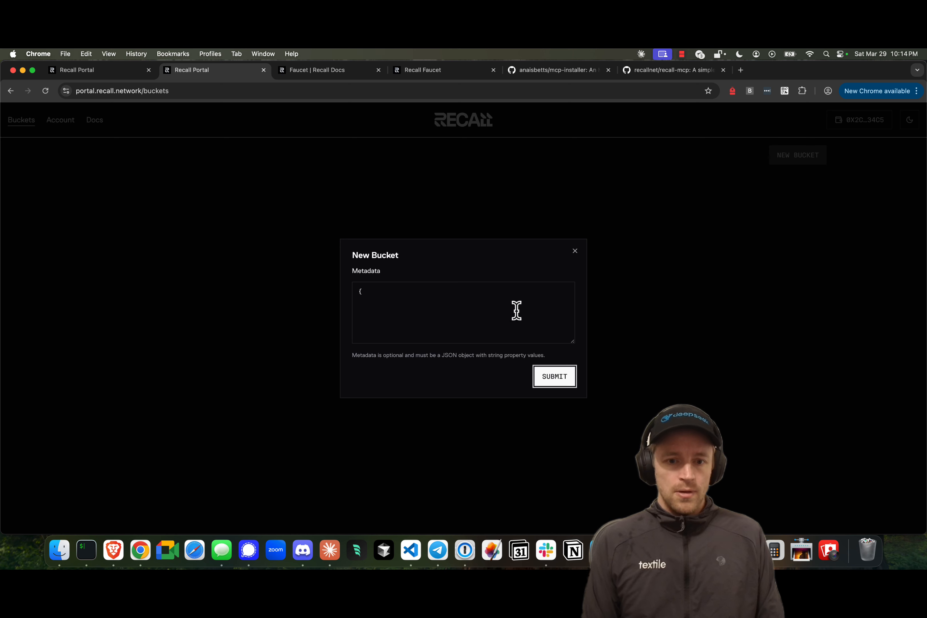
type("name")
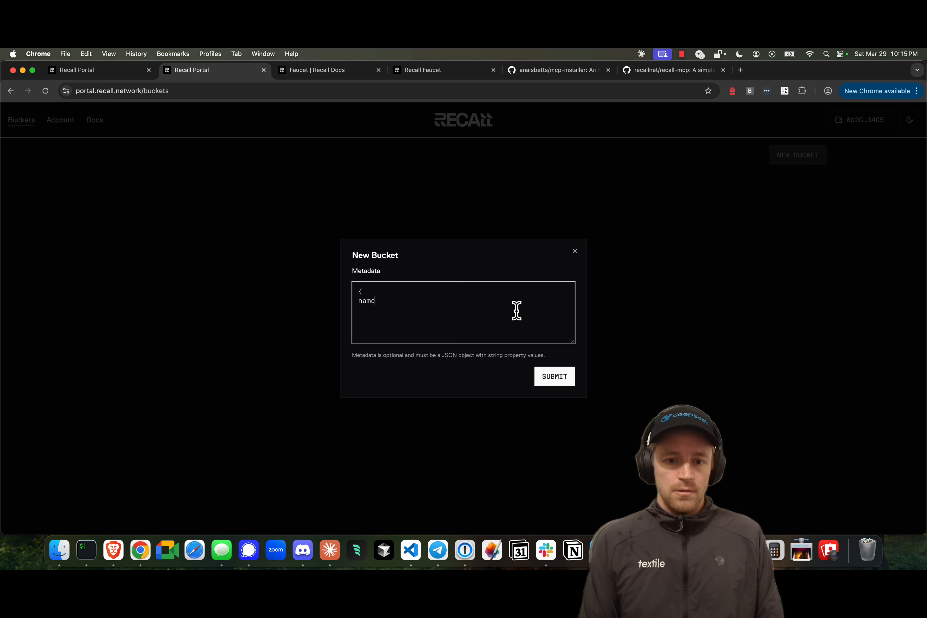
key("BackSpace")
key("BackSpace")
key("BackSpace")
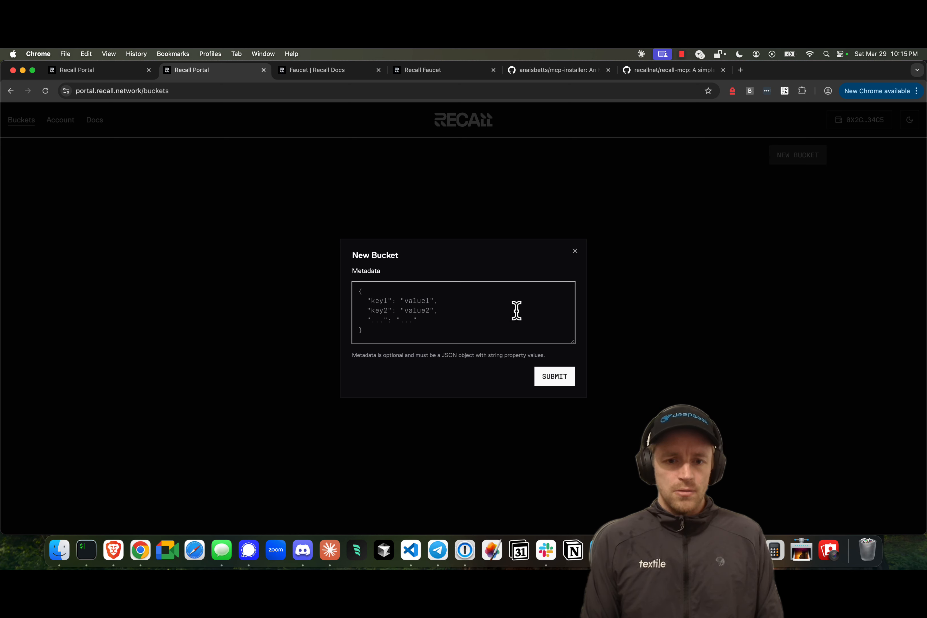
type("{")
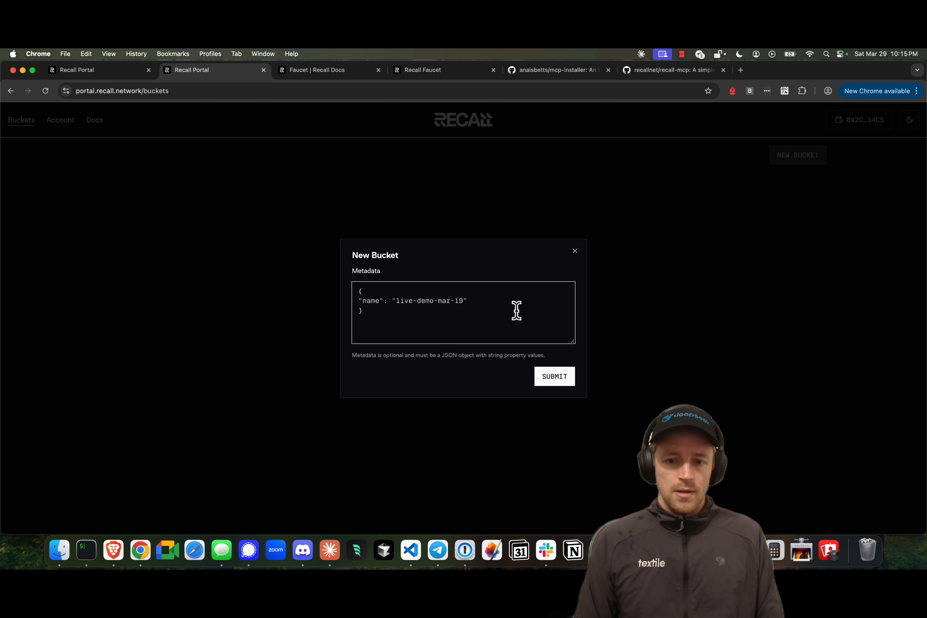
Try to submit the new bucket, approving its transaction in the Backpack wallet.
left_click(550, 376)
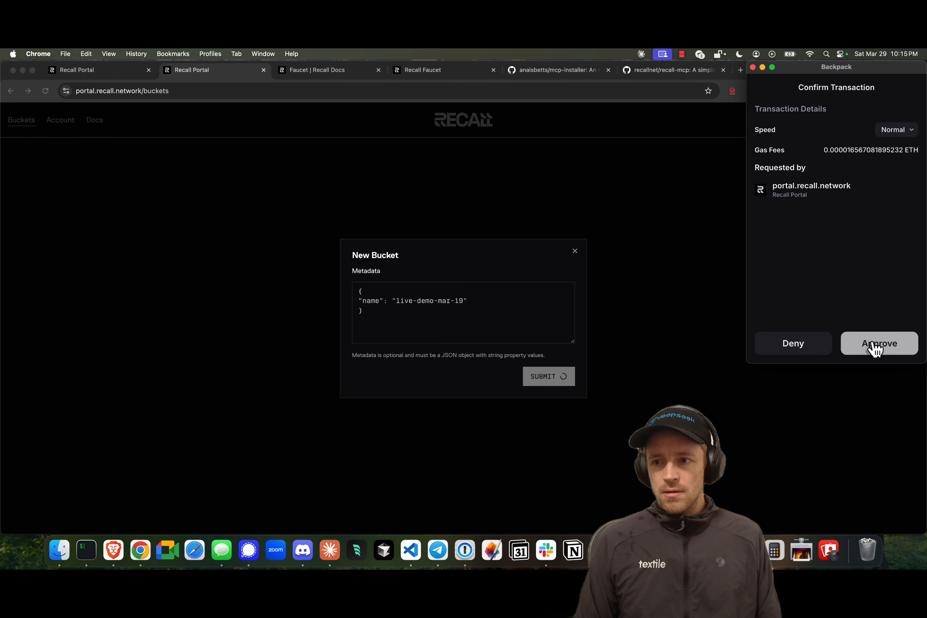
left_click(873, 344)
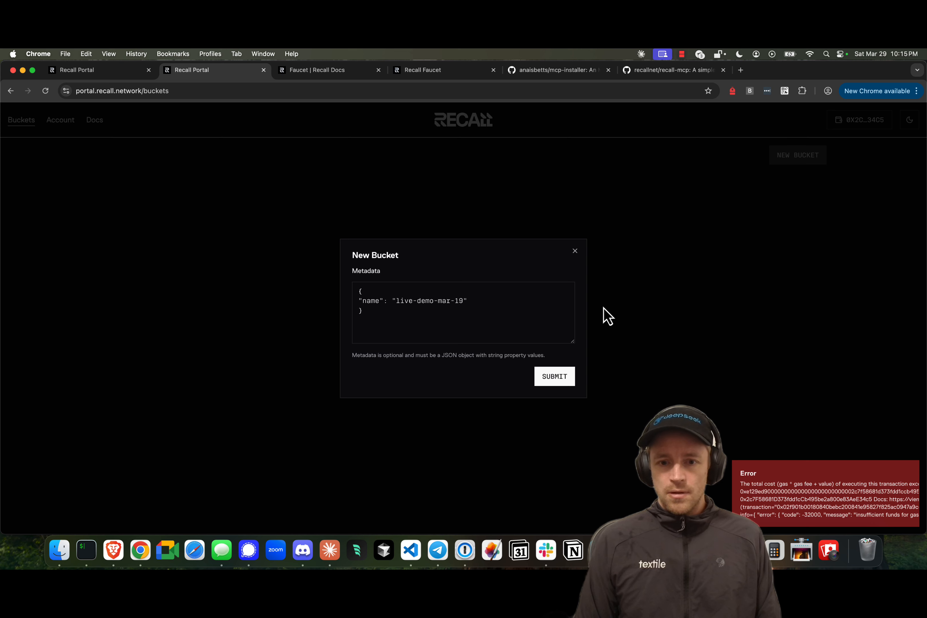
left_click(732, 91)
left_click(838, 285)
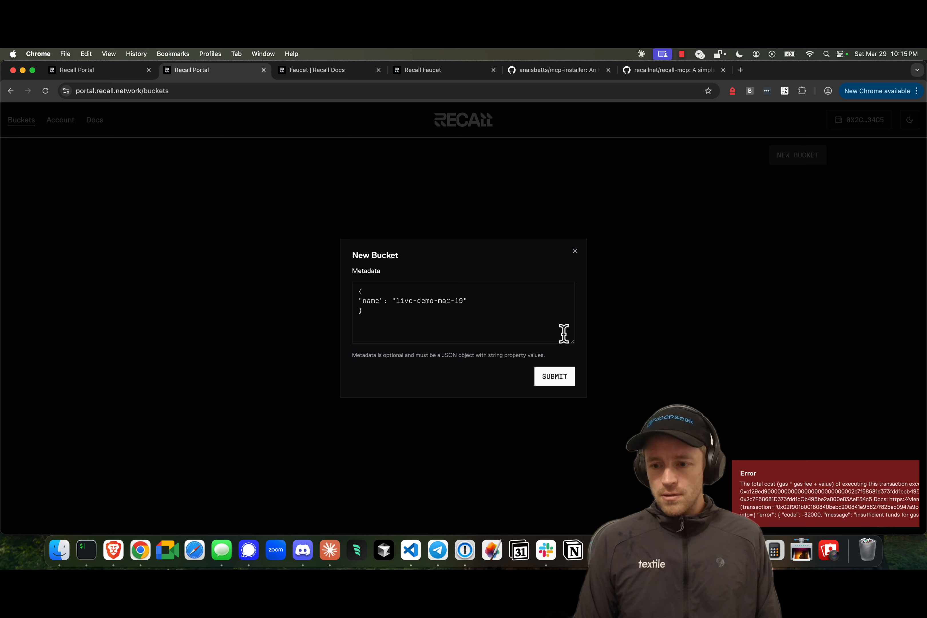
Copy the metadata JSON from the New Bucket dialog and switch to Claude.
key("super+Tab")
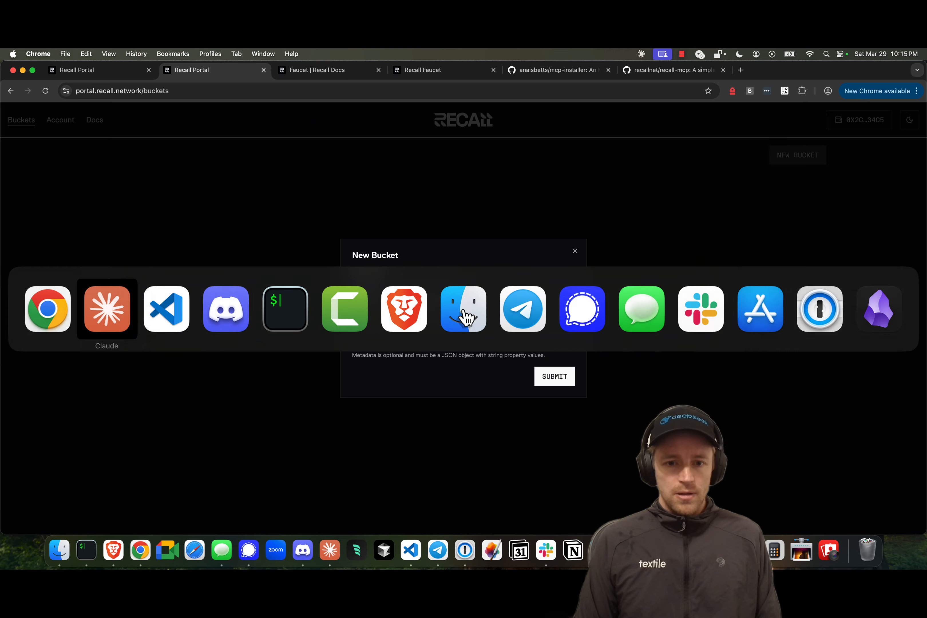
left_click_drag(437, 309, 321, 279)
key("super+c")
key("super+Tab")
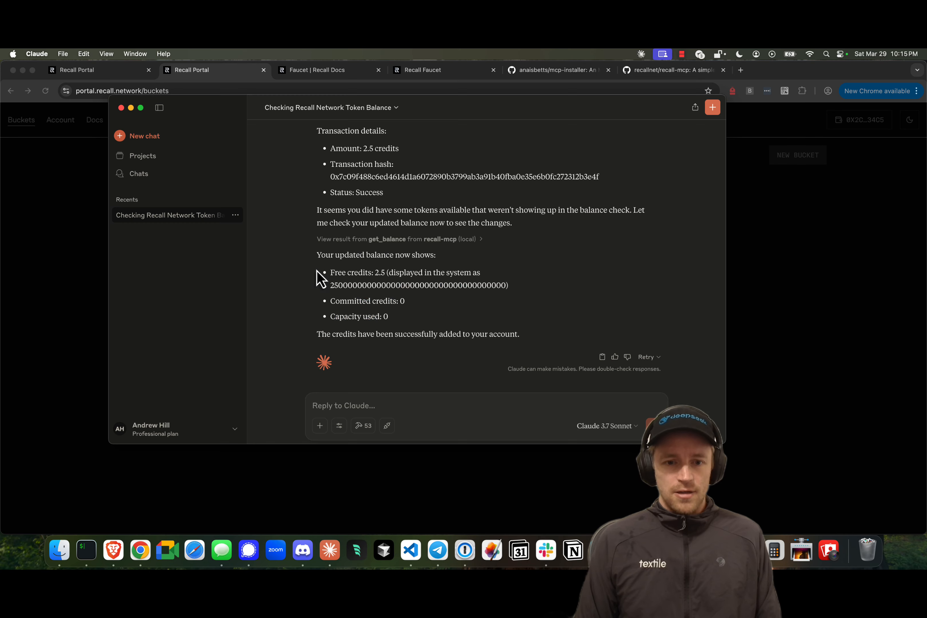
Ask Claude to create a new bucket including the copied metadata, and allow recall-mcp's create_bucket tool for this chat.
type("con you create a new bucket for me, include this metadata:")
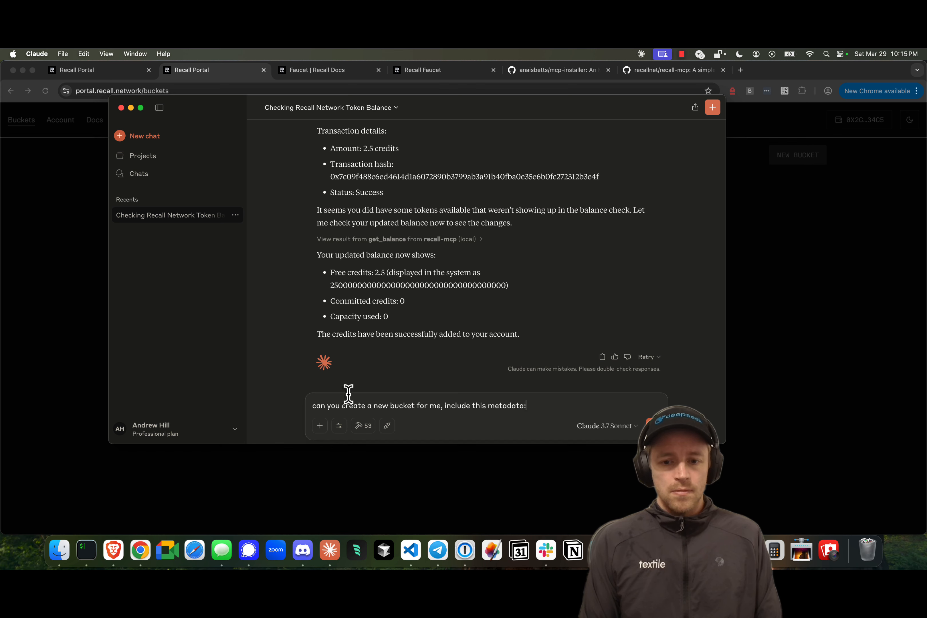
key("shift+Return")
key("super+v")
key("Return")
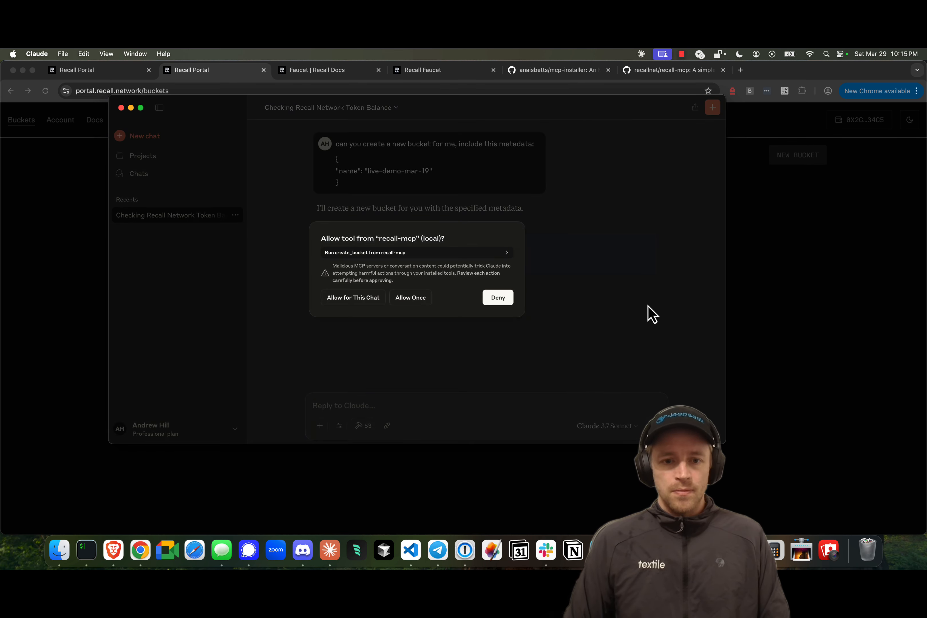
left_click(344, 297)
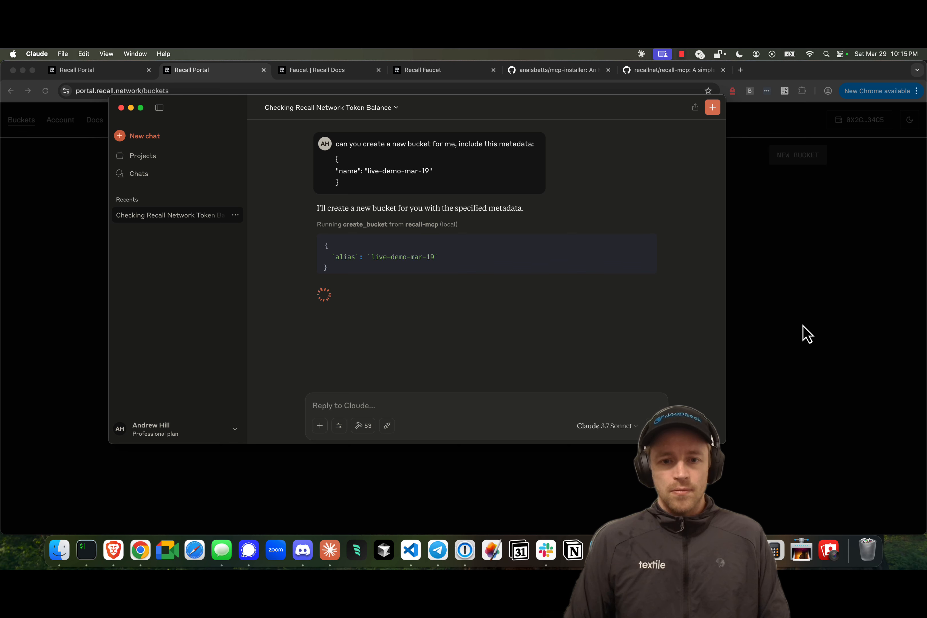
Close the New Bucket dialog in the Recall Portal in Chrome and return to Claude.
key("super+Tab")
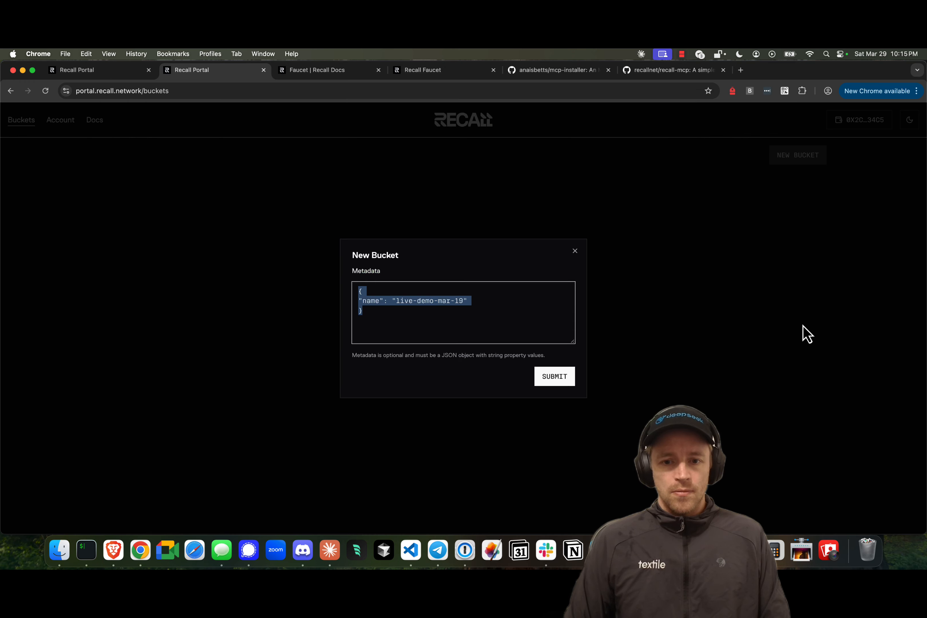
left_click(571, 252)
key("super+Tab")
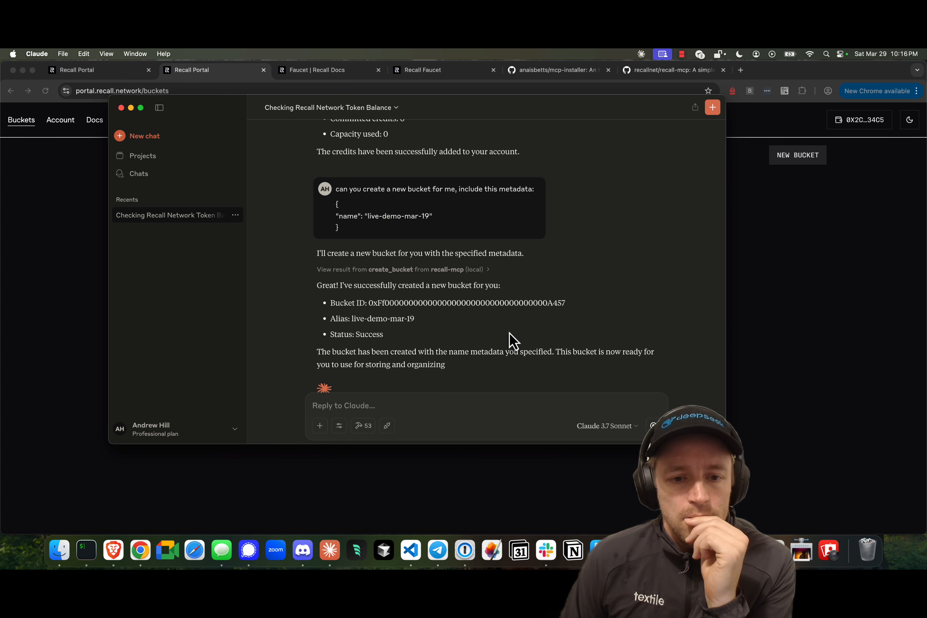
Reload the bucket list in the Recall Portal, then inspect the new bucket's metadata and contents.
left_click(743, 281)
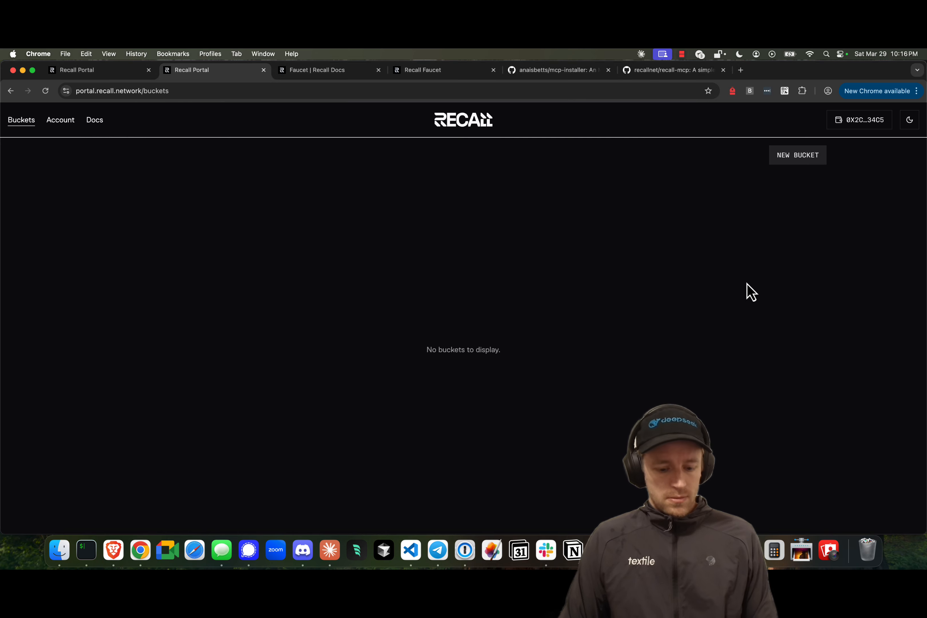
key("super+r")
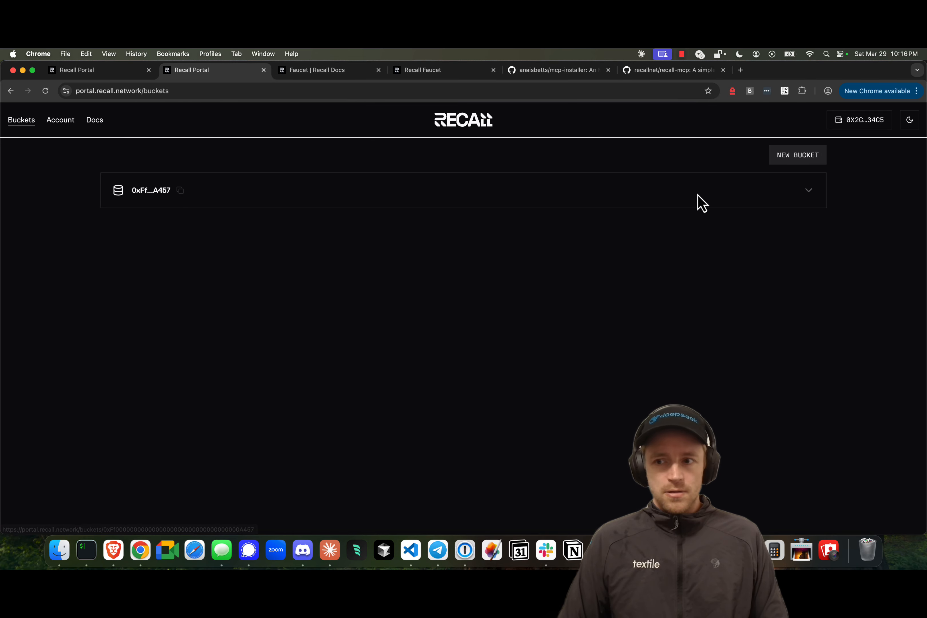
left_click(814, 193)
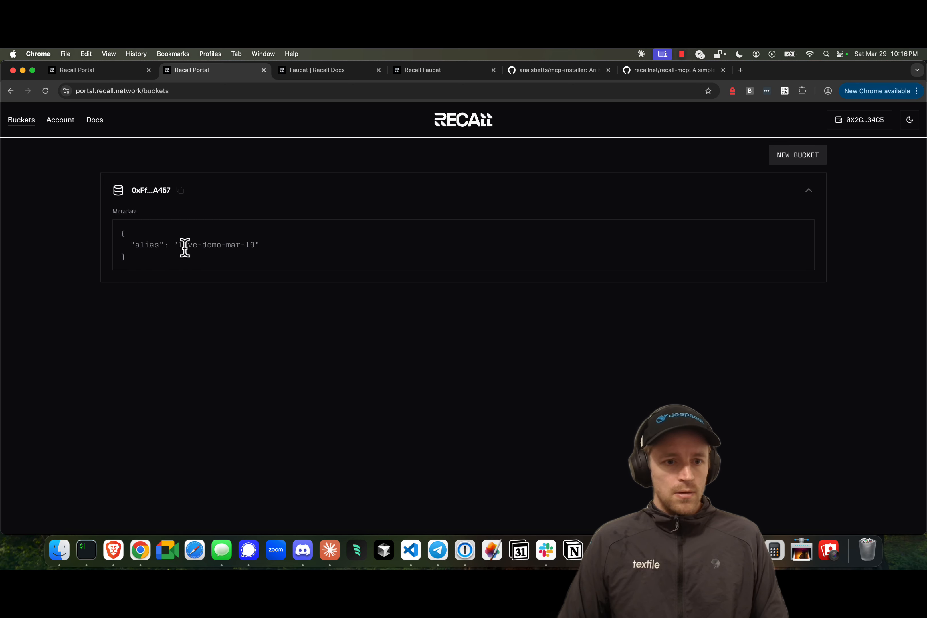
left_click(149, 192)
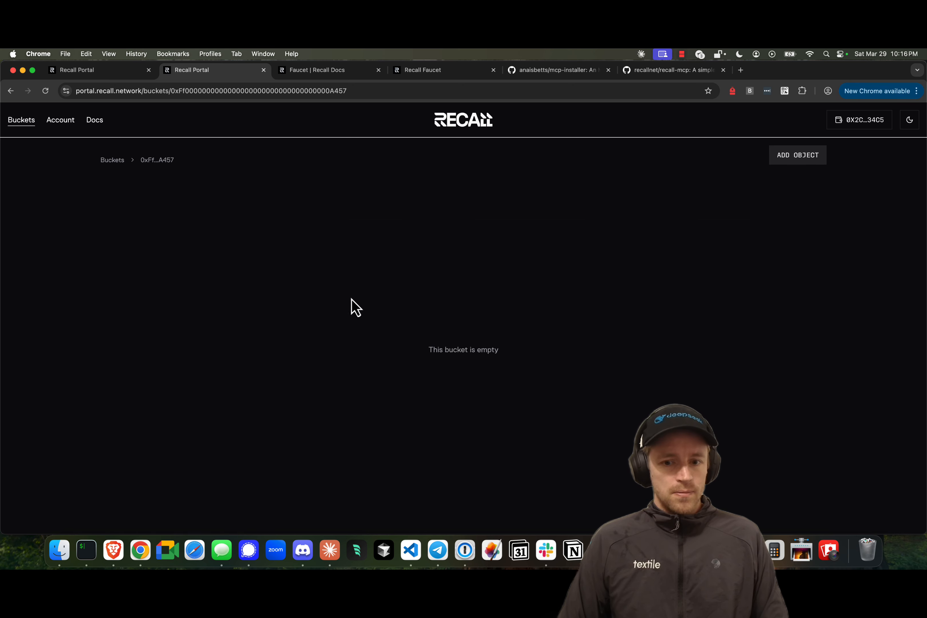
Switch to Claude and write a request to create a JSON file containing the first 10 prime numbers and store it in my bucket.
key("super+Tab")
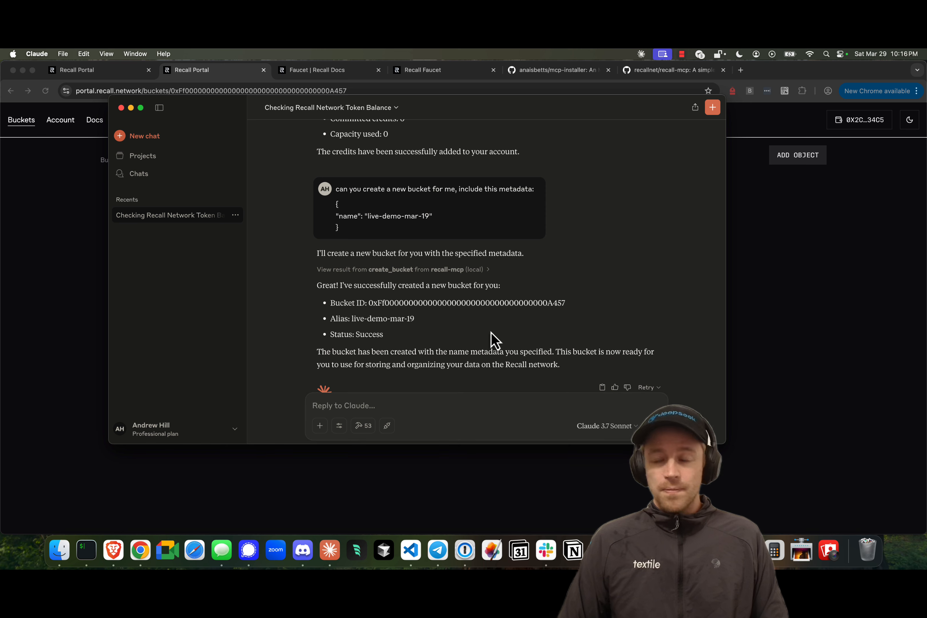
scroll(494, 341, "down", 2)
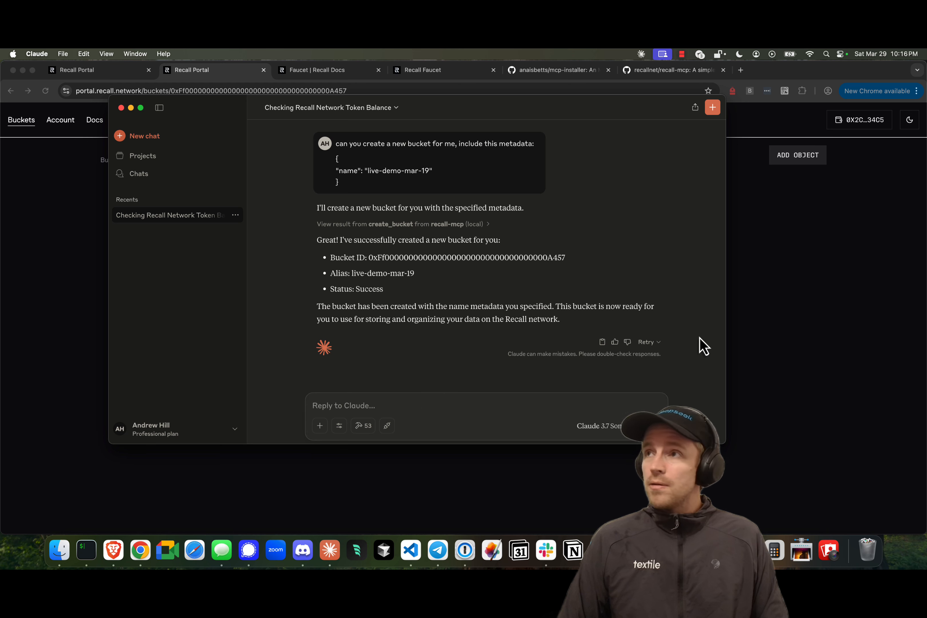
type("ca")
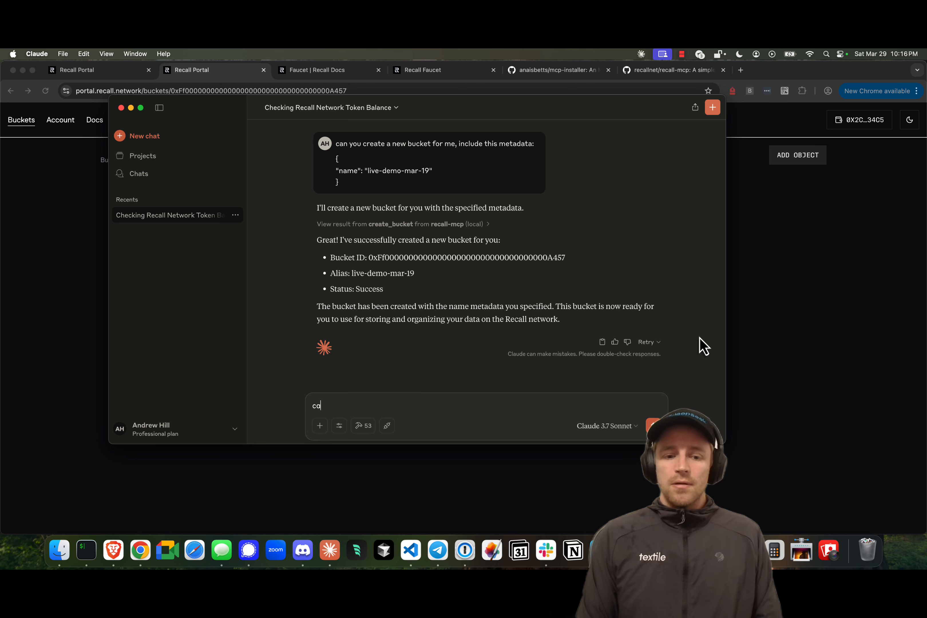
type("n you create a json ")
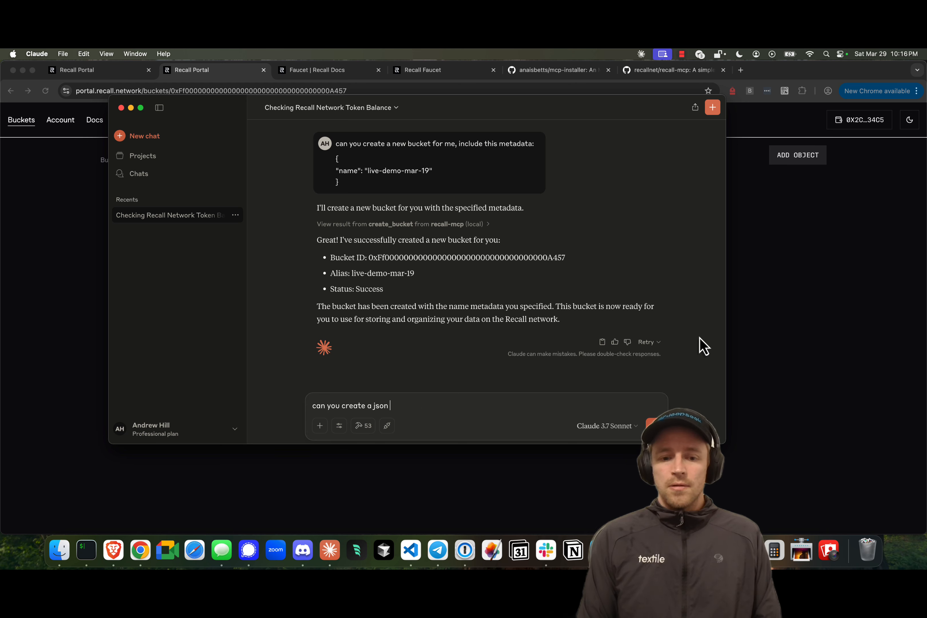
type("file of")
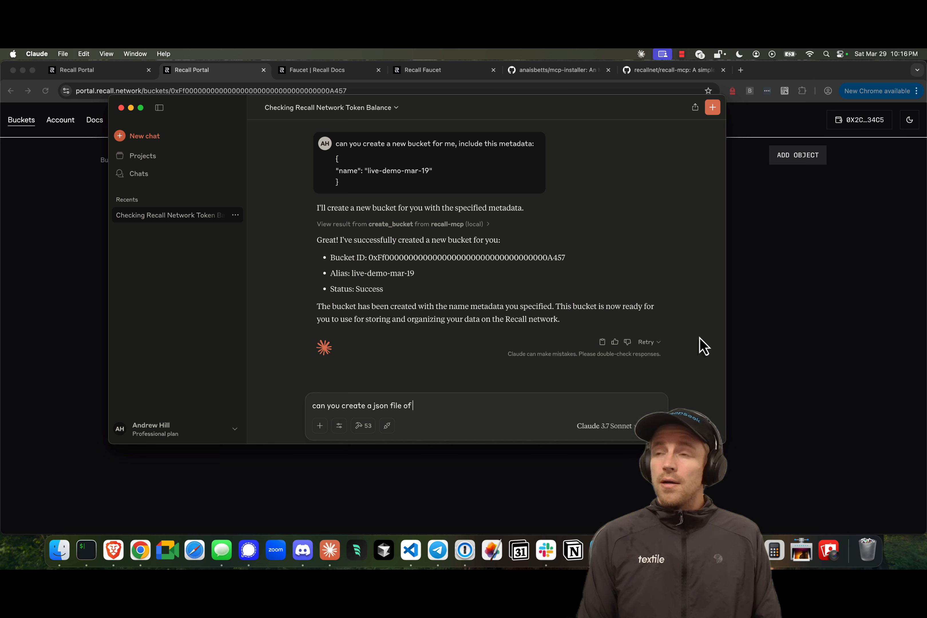
key("BackSpace")
key("BackSpace")
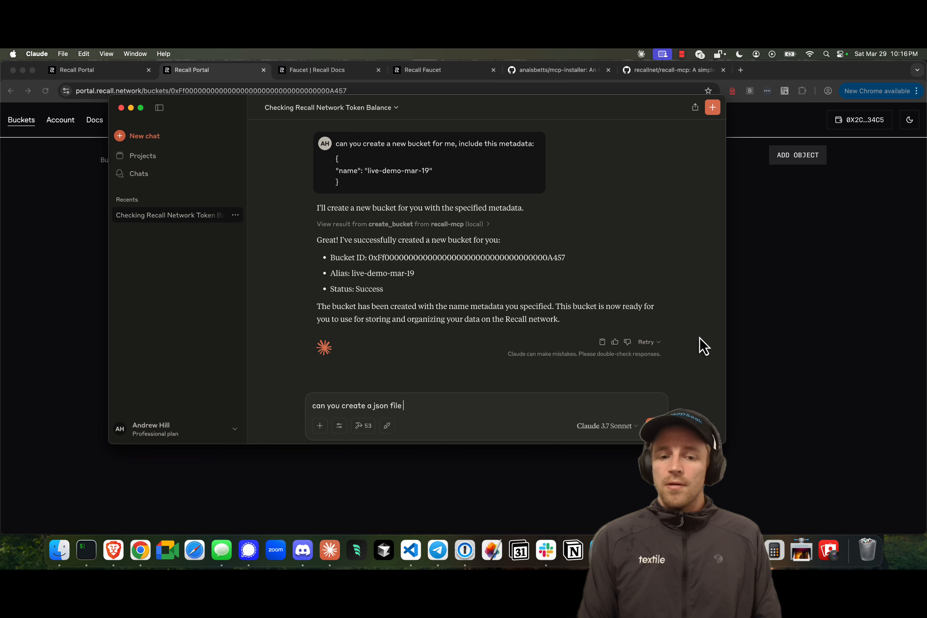
type("that ")
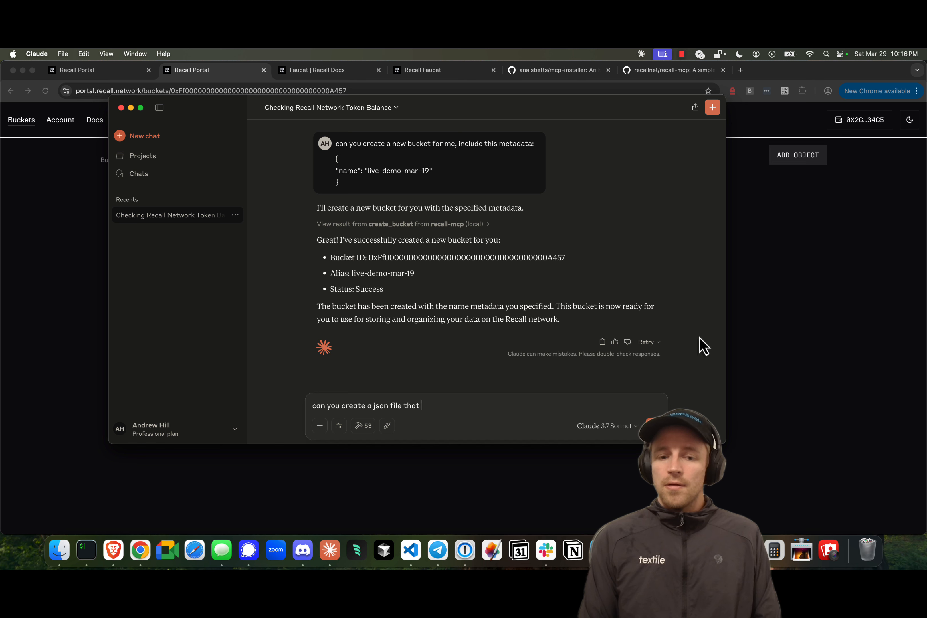
type("contains the")
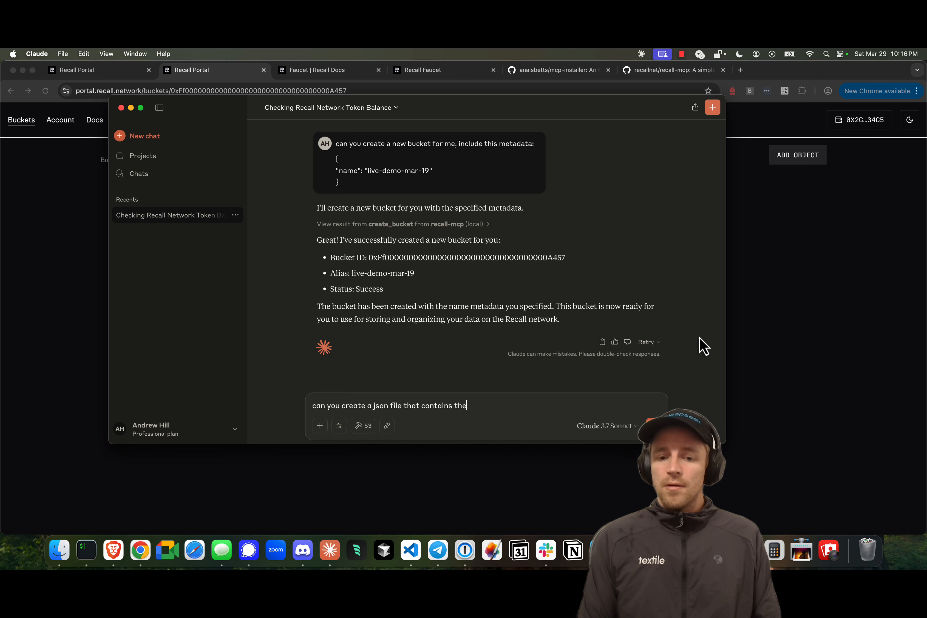
type(" first 10 ")
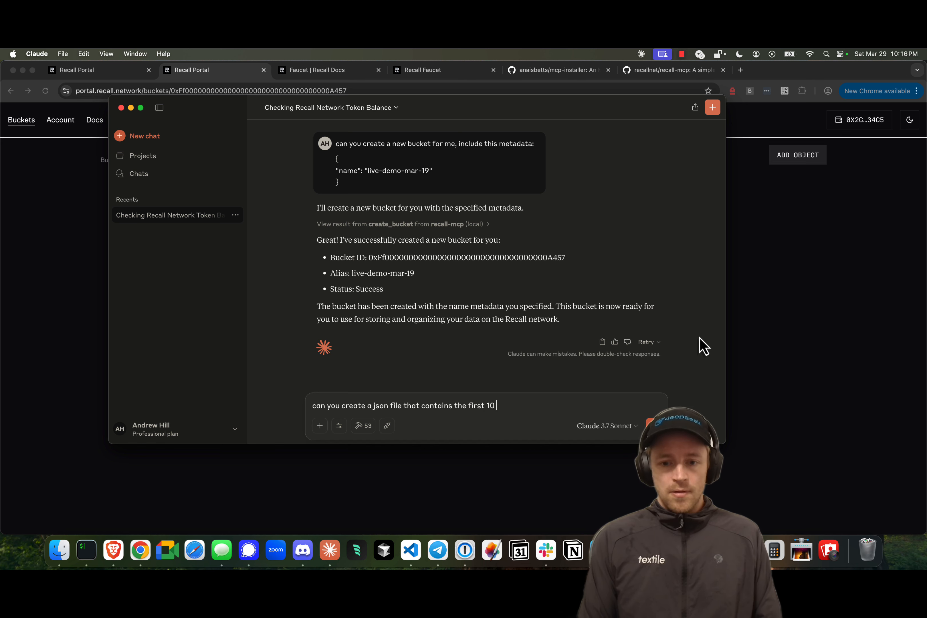
type("prime numbers. sotr")
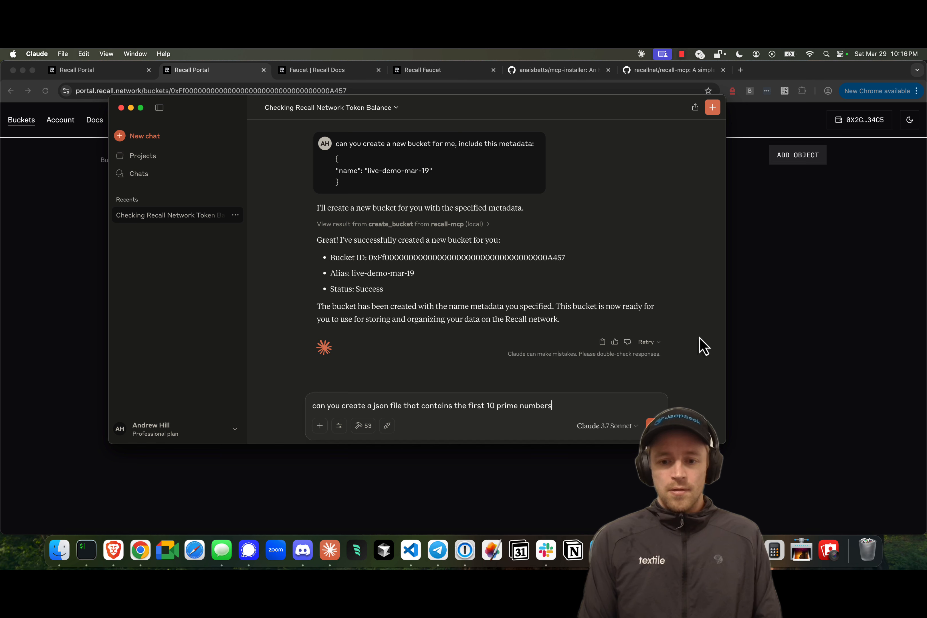
key("BackSpace")
key("BackSpace")
key("BackSpace")
type("tore that json fil")
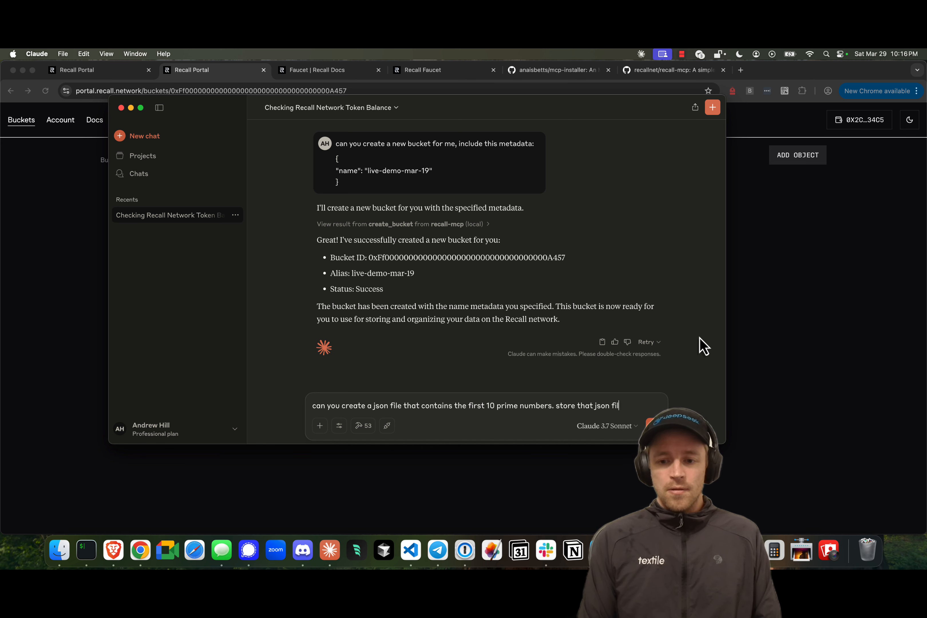
type("e in my buck")
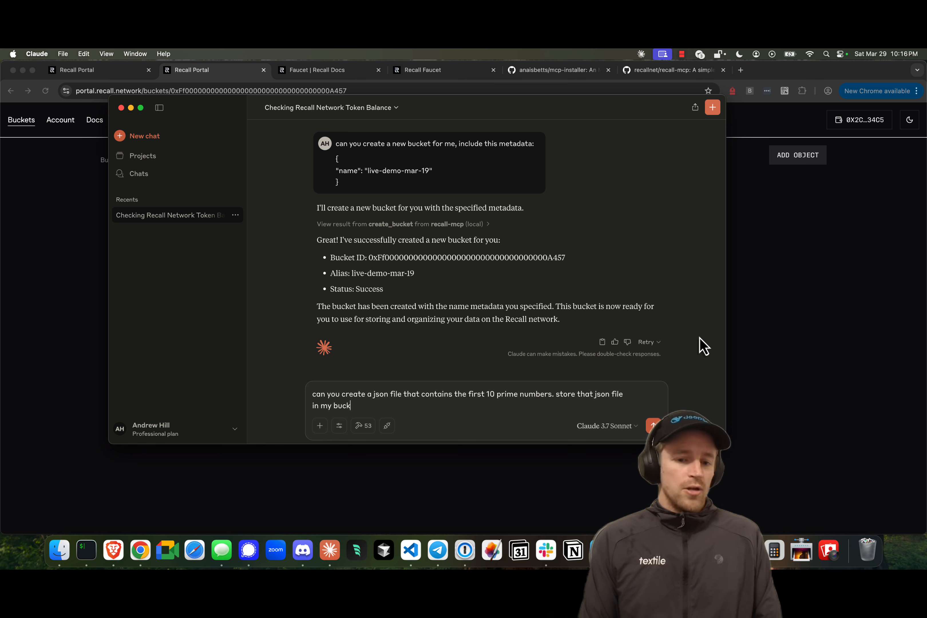
type("et")
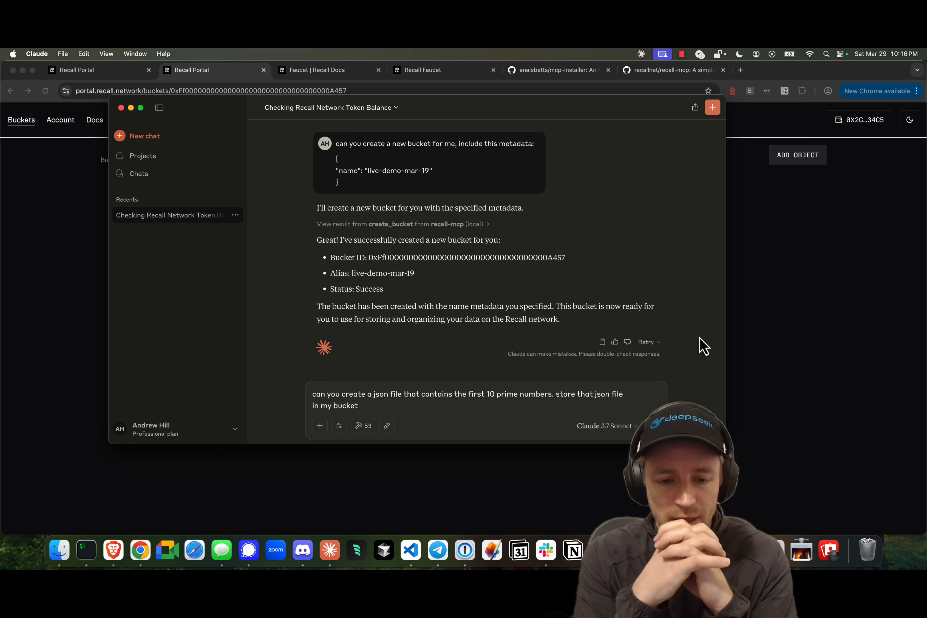
type(". ")
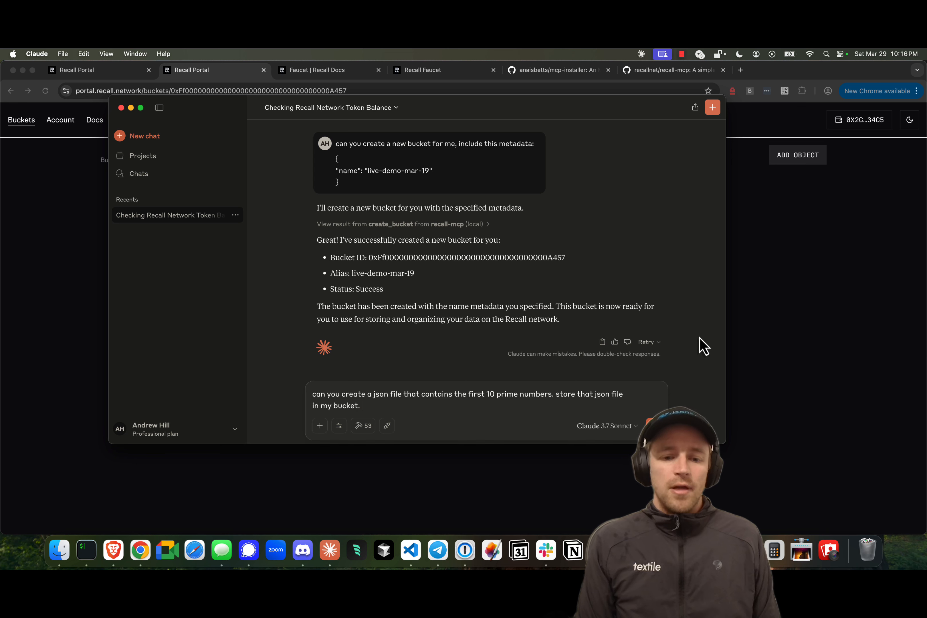
Extend the message by asking to give the JSON metadata that includes "model" : "claude 3.7 sonnet".
type("can g")
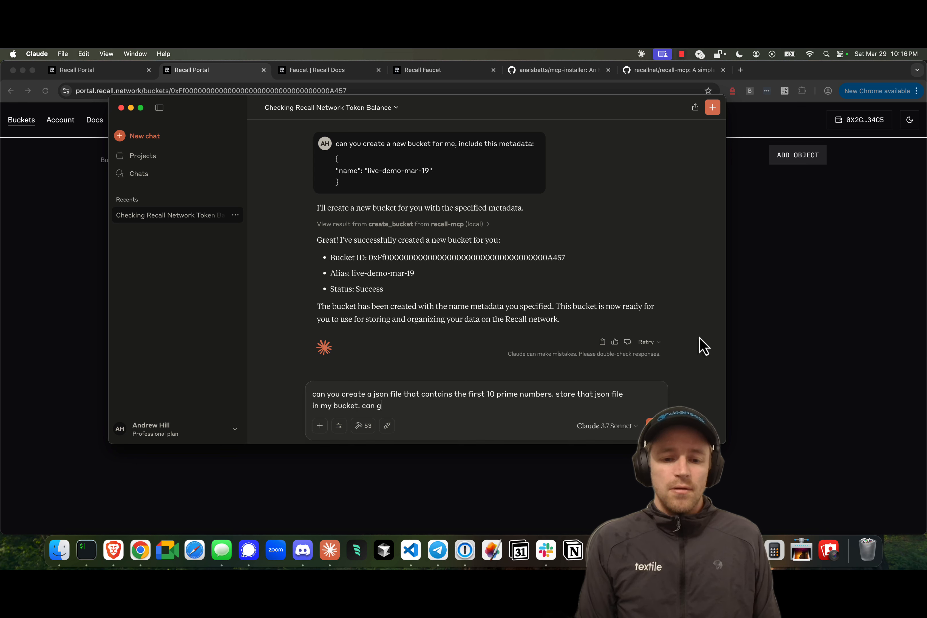
type("ive the json me")
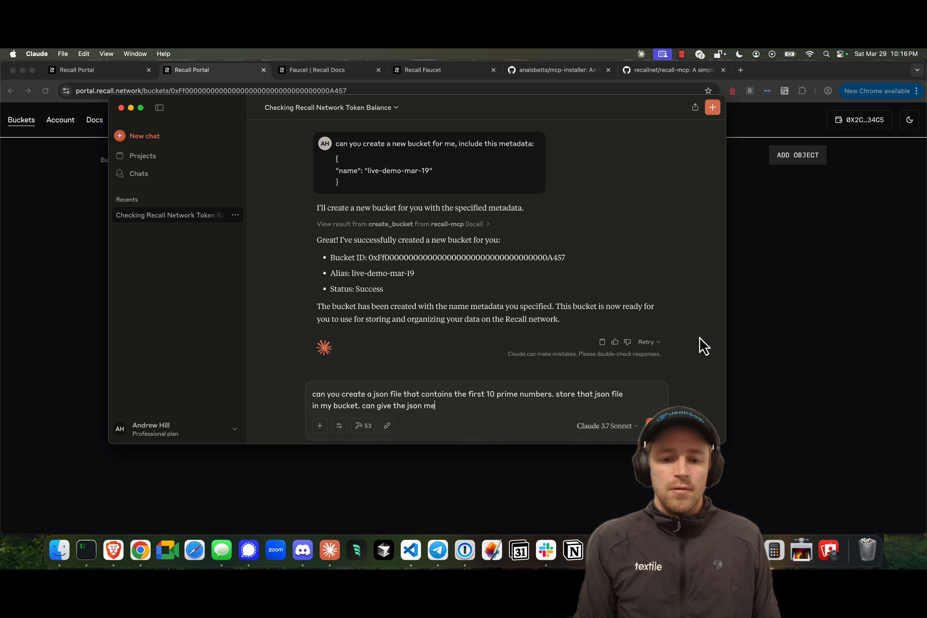
type("tadata that incl")
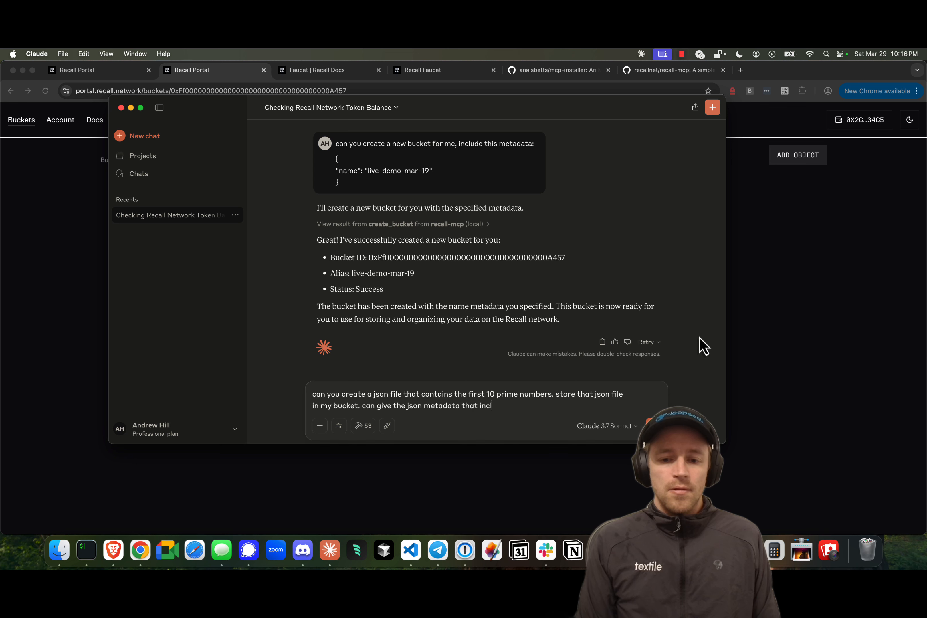
type("udes ")
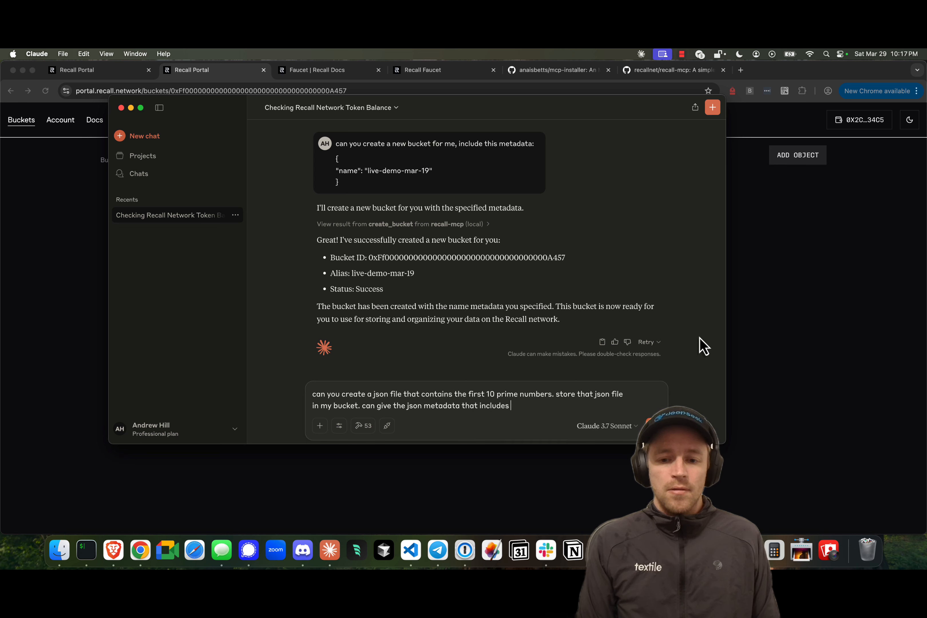
type("\"mode\"")
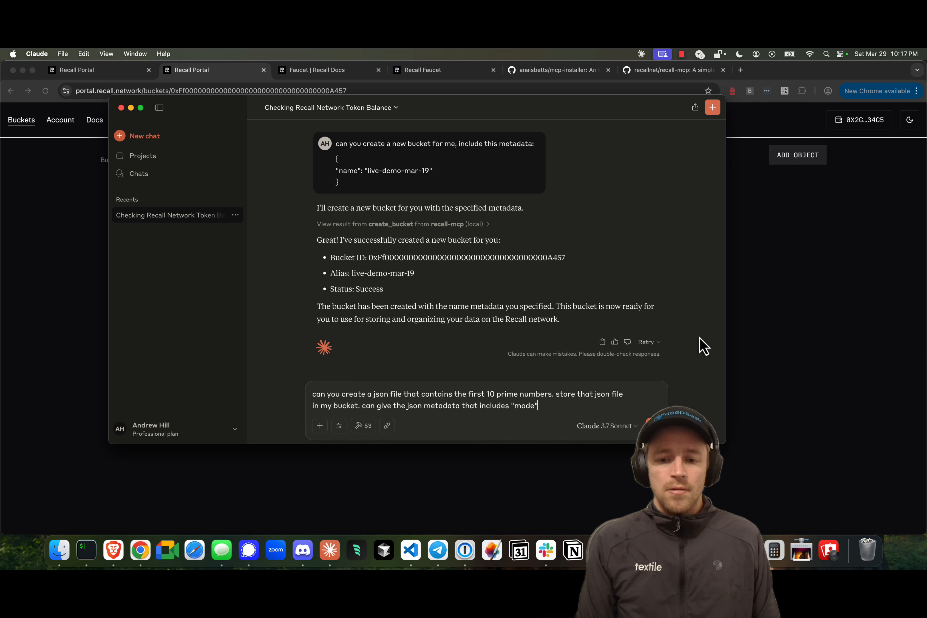
type("l\" :\"")
key("BackSpace")
type("\"cl")
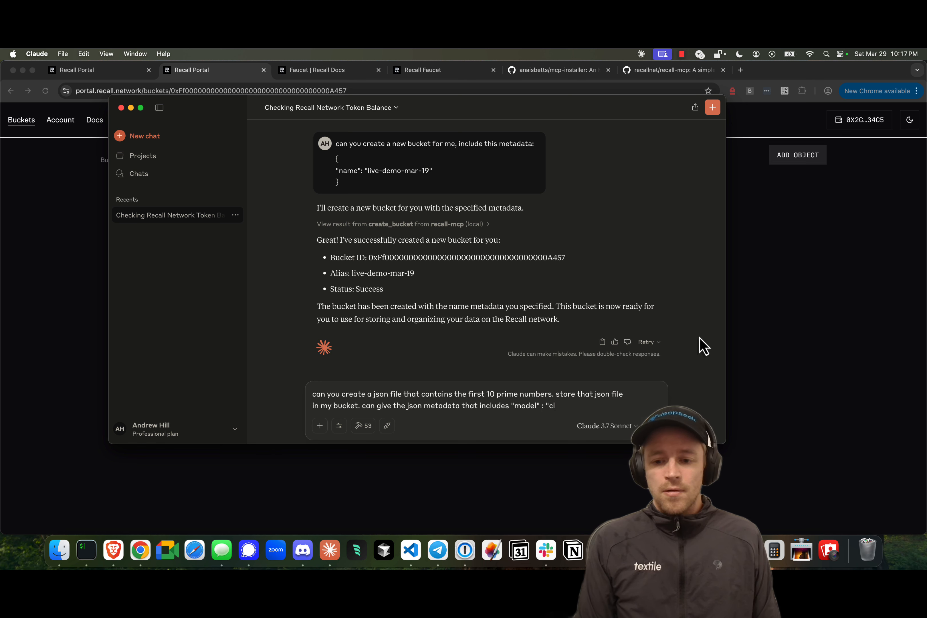
type("aude 3.")
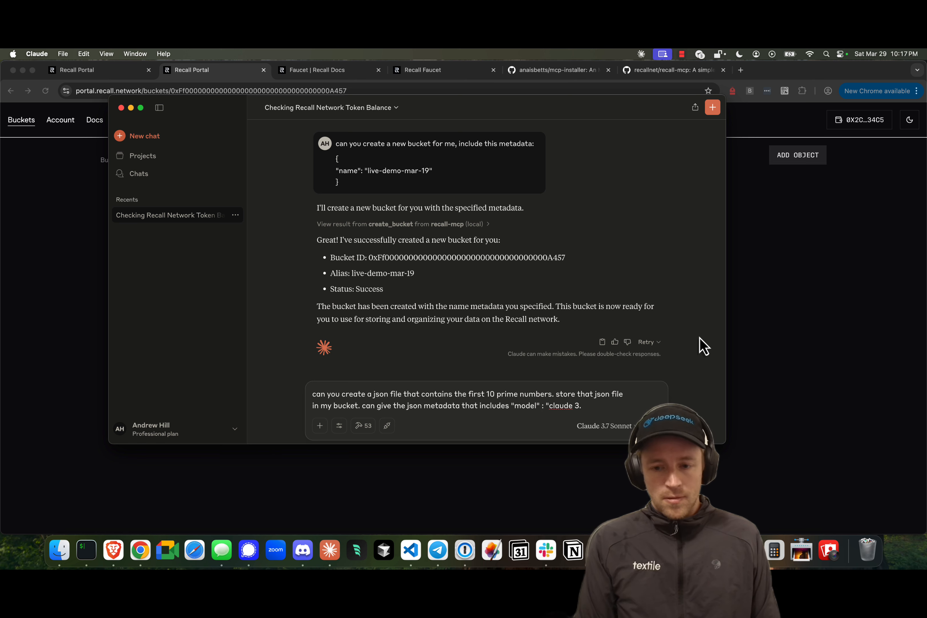
type("7 sonnet\"")
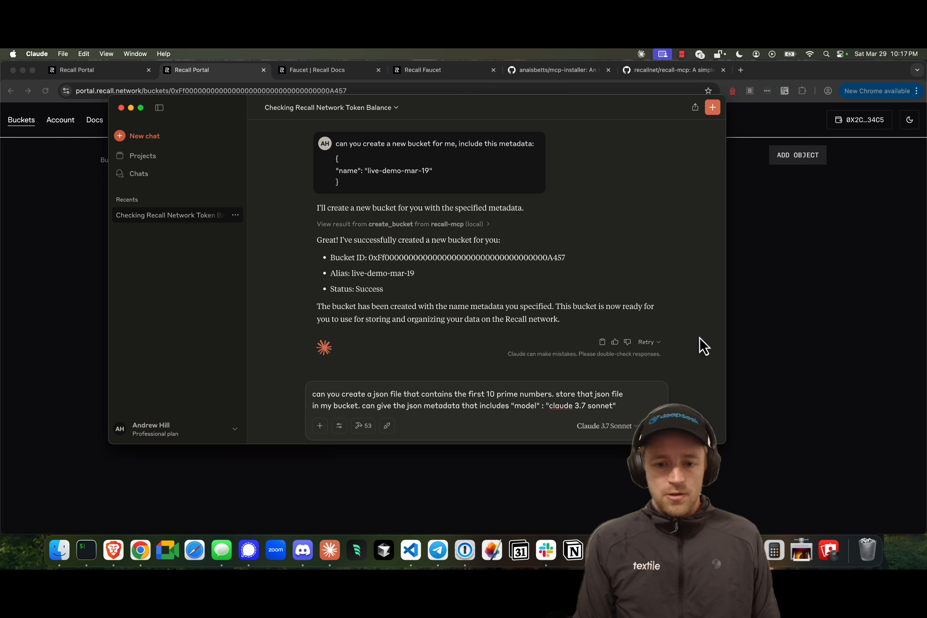
Send the request, allow recall-mcp's add_object tool for this chat, and read through Claude's response.
key("Return")
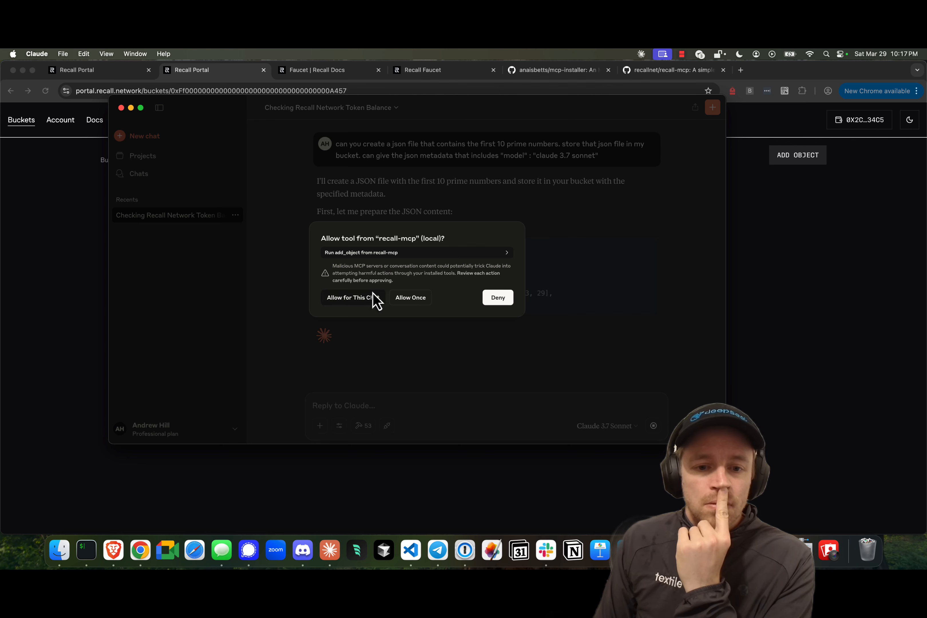
left_click(375, 301)
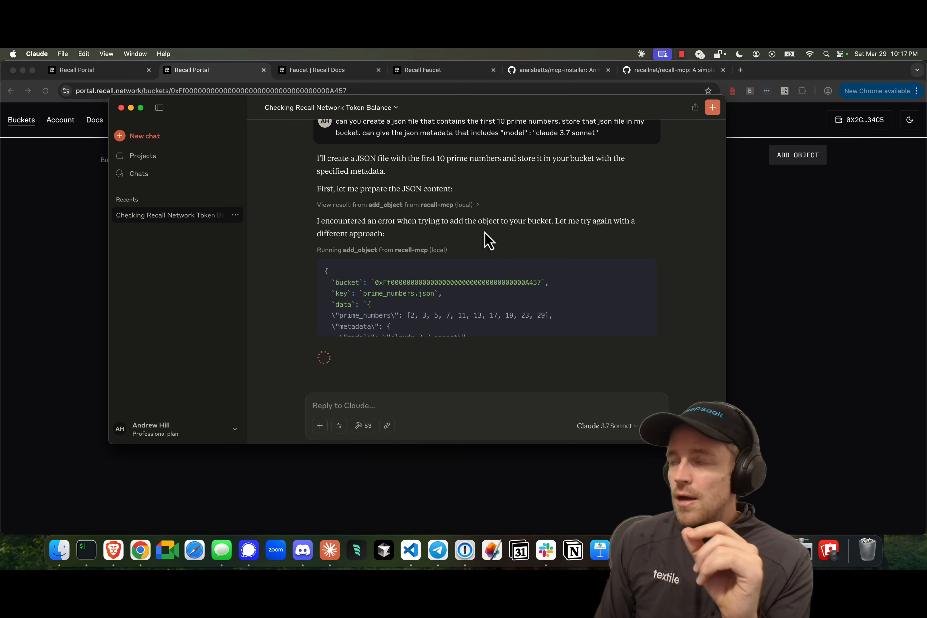
scroll(424, 247, "up", 2)
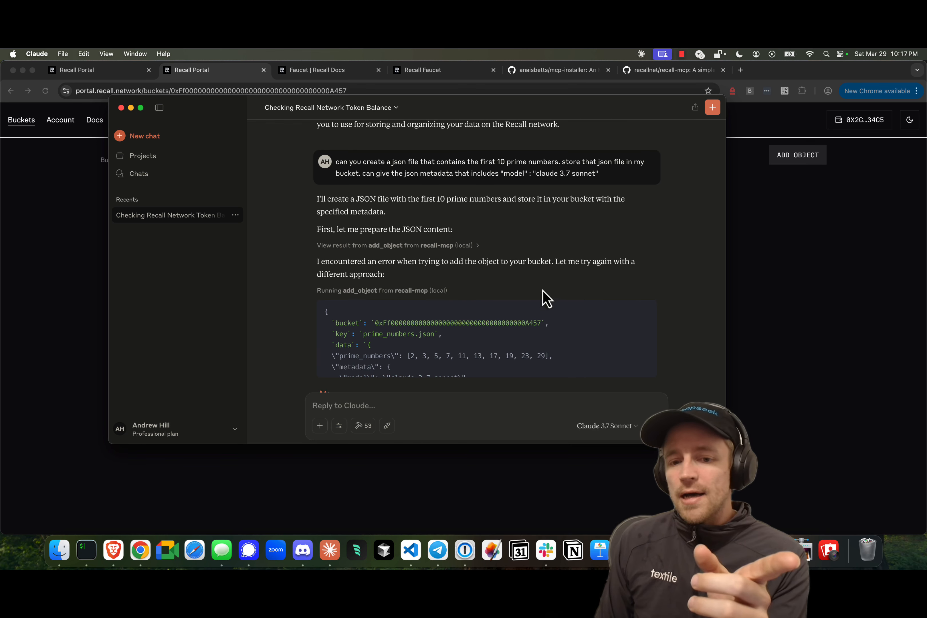
scroll(571, 288, "down", 2)
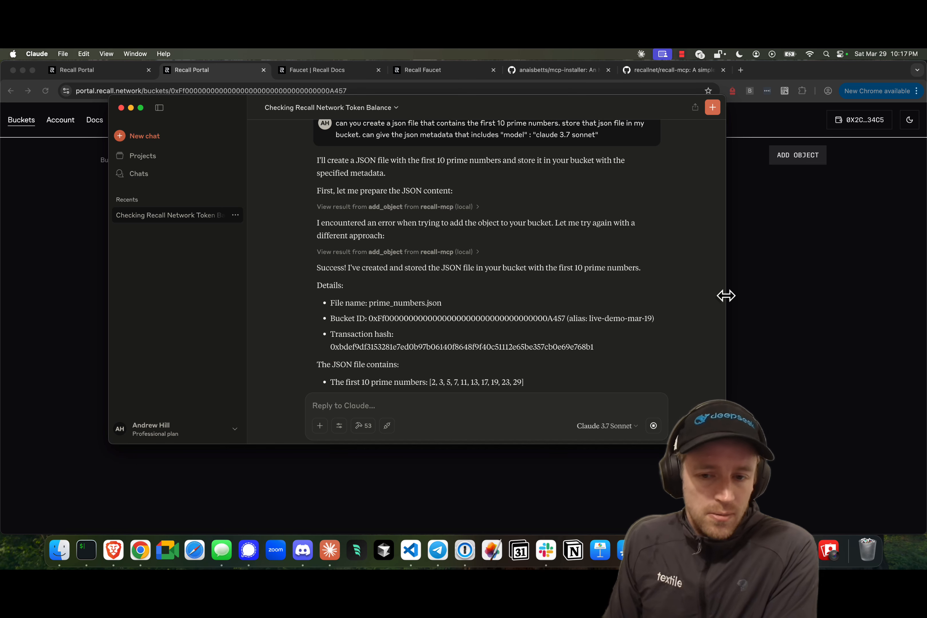
Switch to Chrome, reload the bucket in the Recall Portal, and open prime_numbers.json to inspect its details and metadata.
left_click(794, 337)
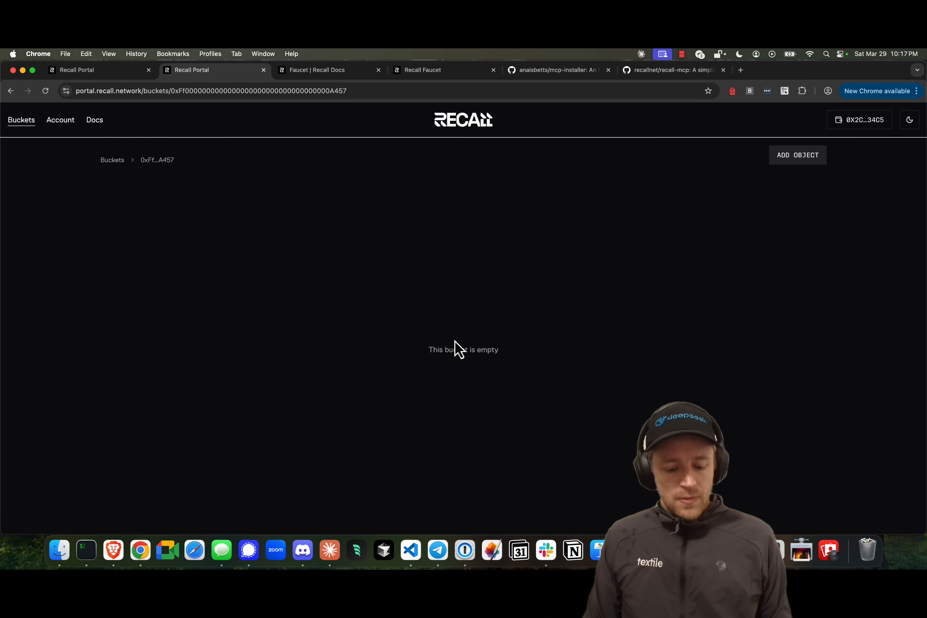
key("super+r")
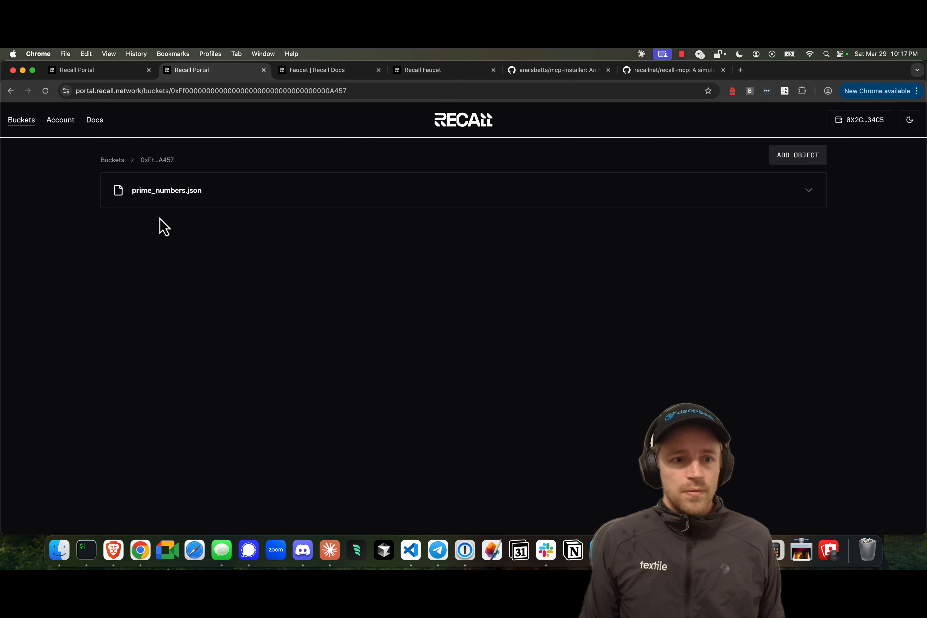
left_click(165, 190)
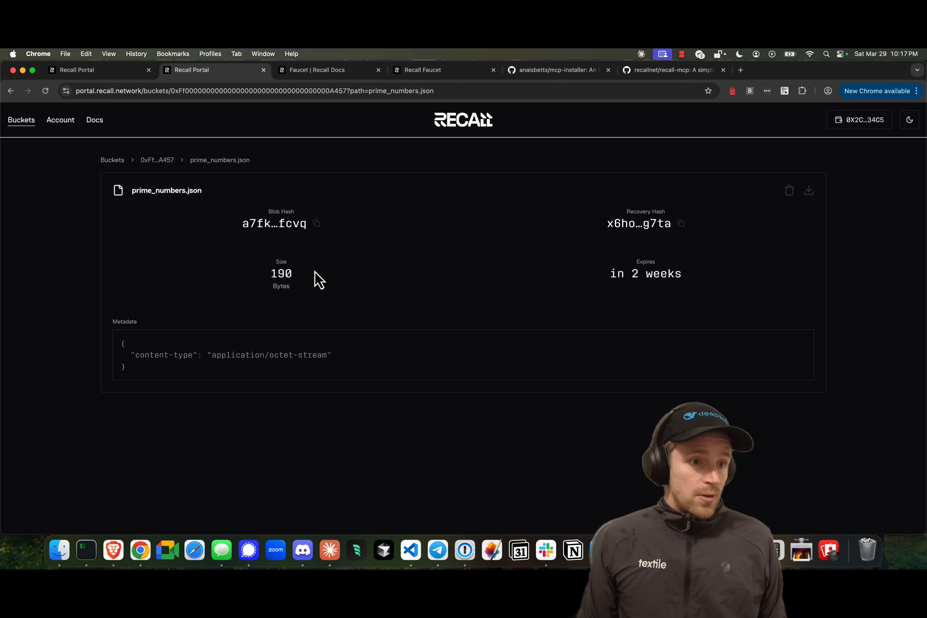
key("super+Tab")
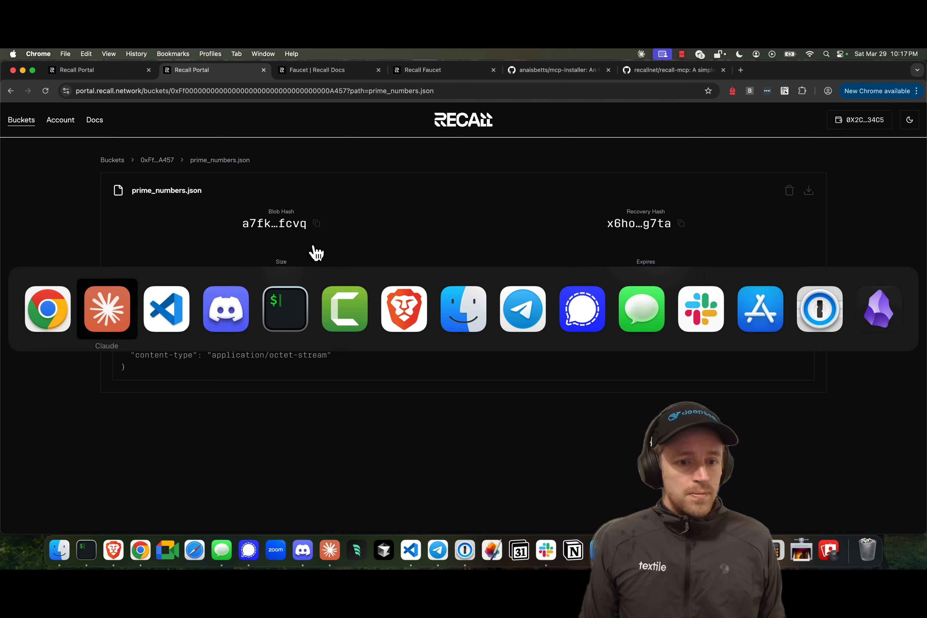
key("super+Tab")
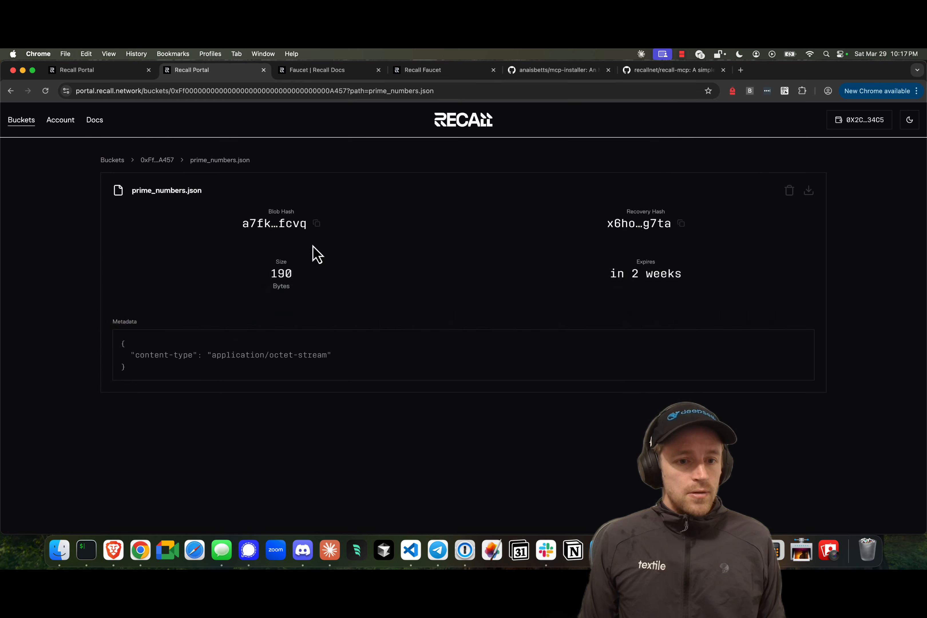
key("super+Tab")
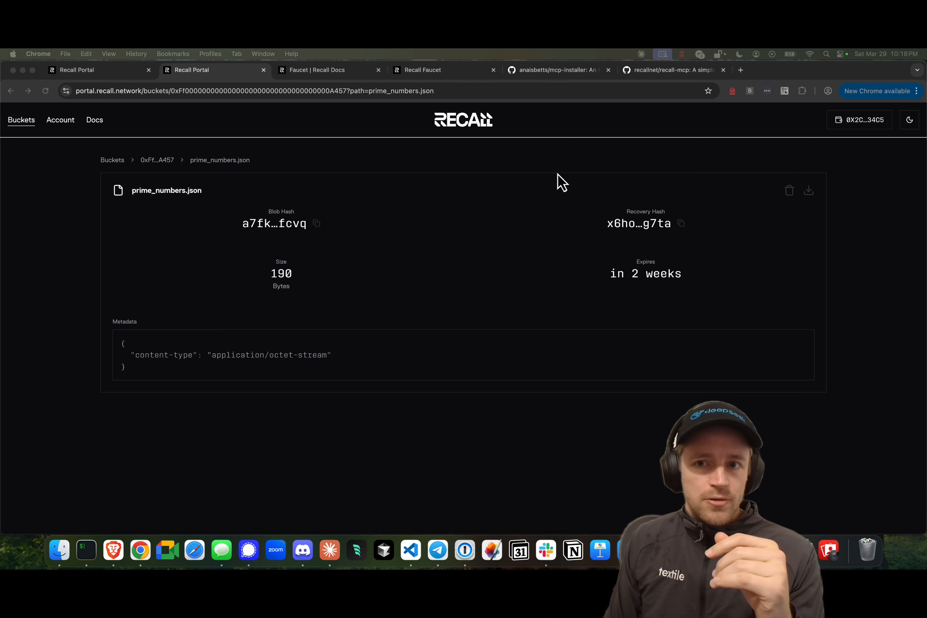
Look through the recall-mcp GitHub repository from its README's configuration section up to the file list and description, glancing back at the Claude chat.
left_click(670, 71)
scroll(523, 248, "up", 1)
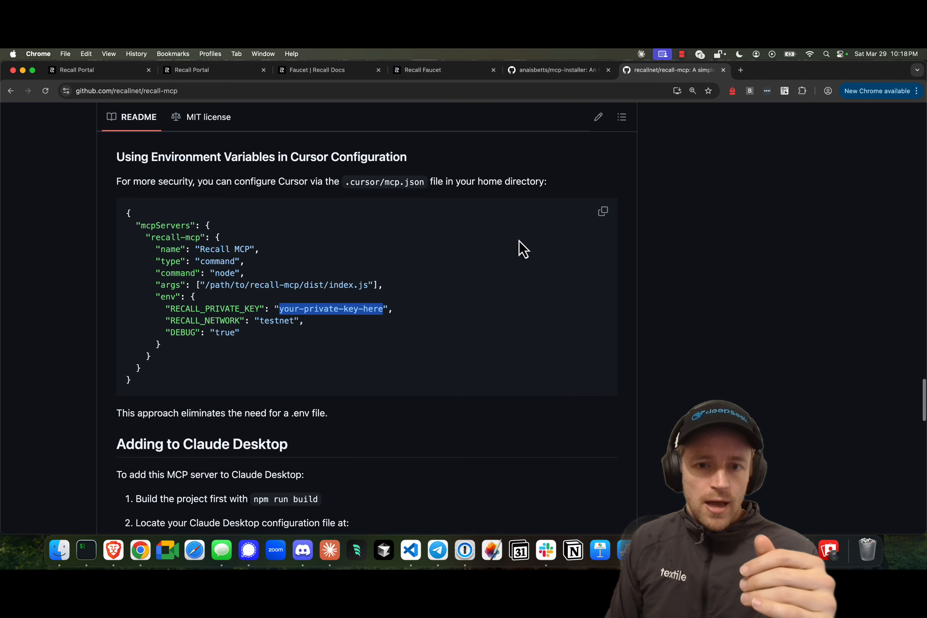
scroll(521, 248, "up", 10)
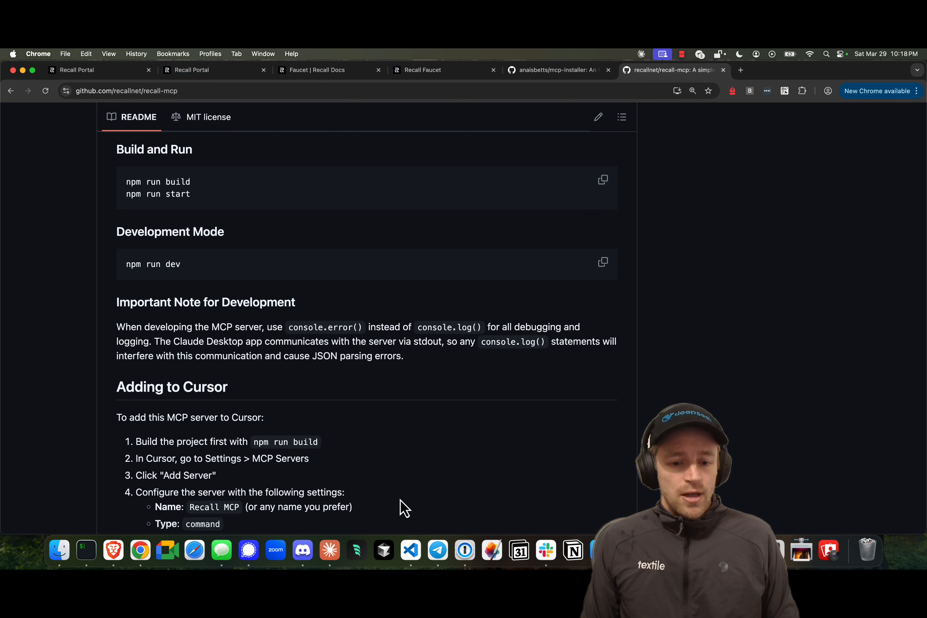
left_click(330, 550)
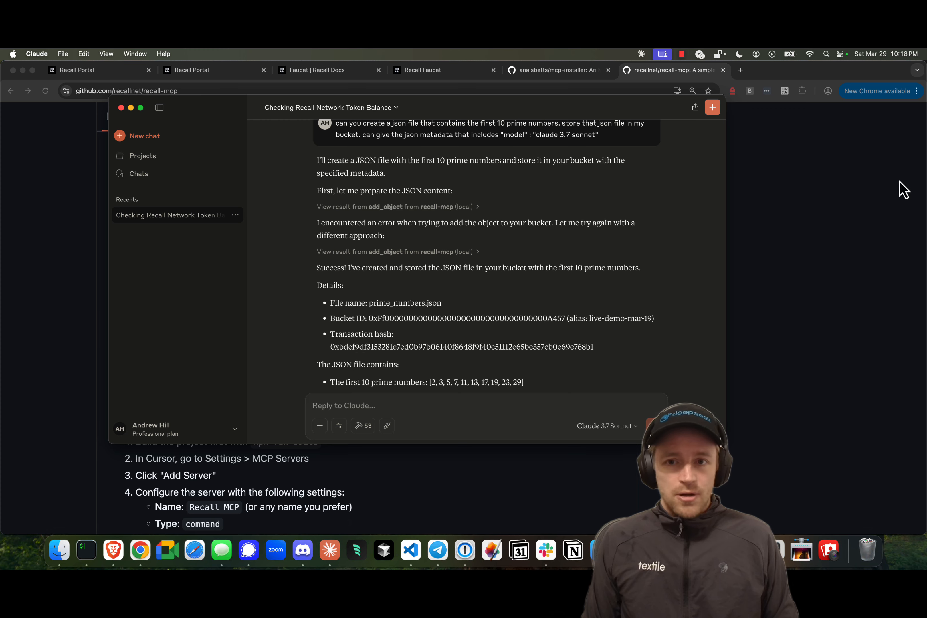
left_click(841, 219)
scroll(504, 297, "up", 15)
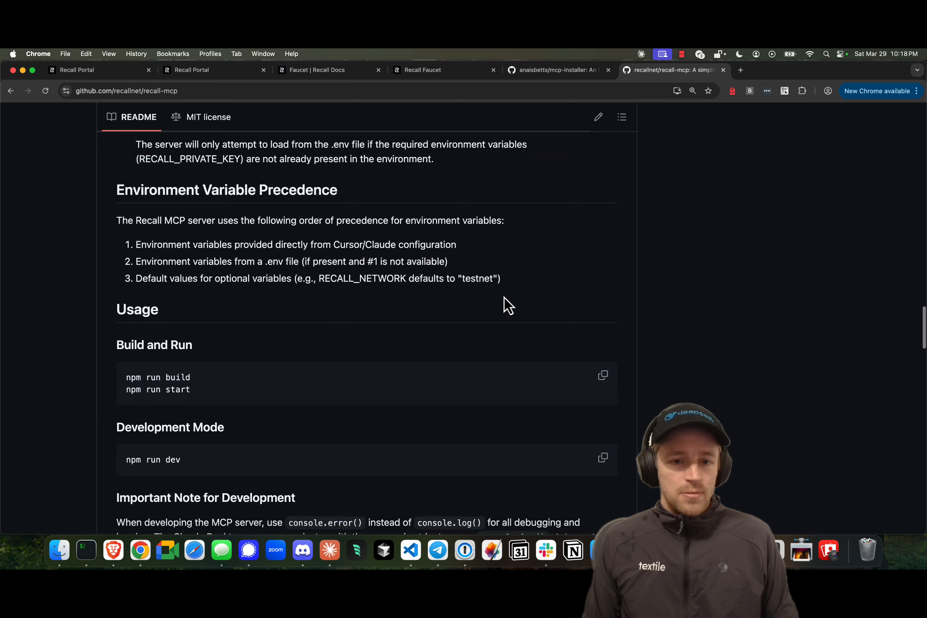
key("super+Tab")
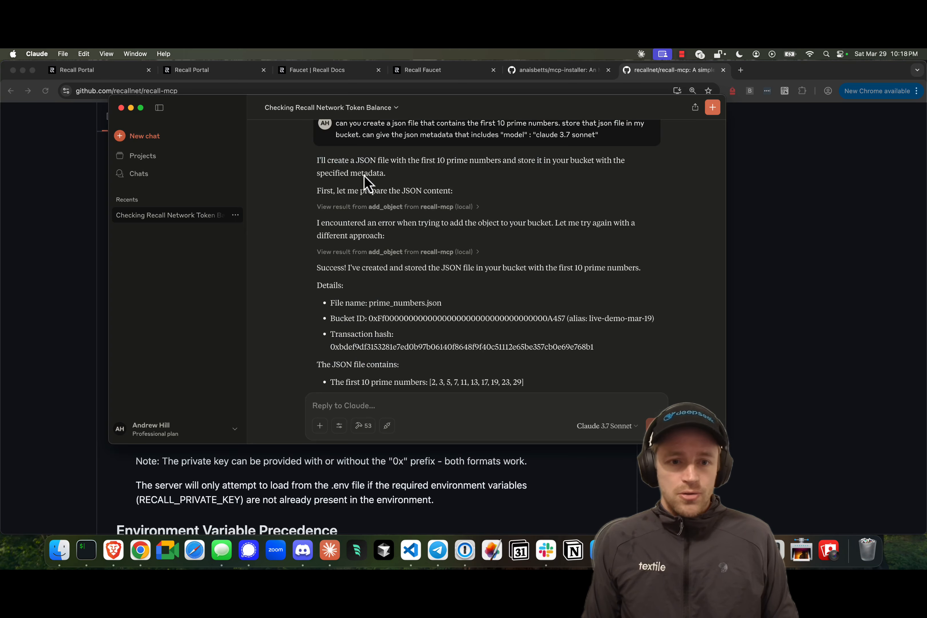
left_click(803, 375)
scroll(407, 331, "up", 20)
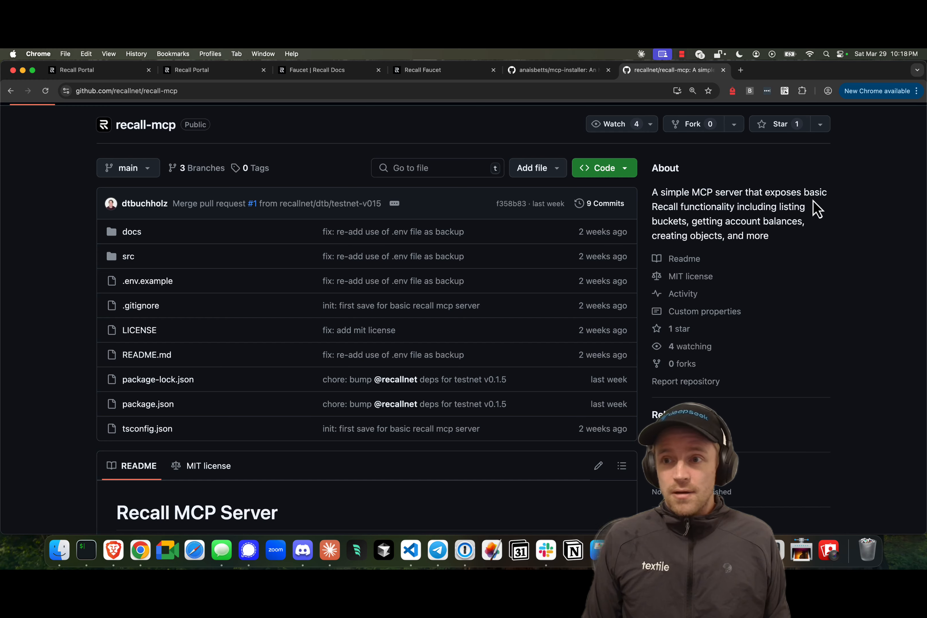